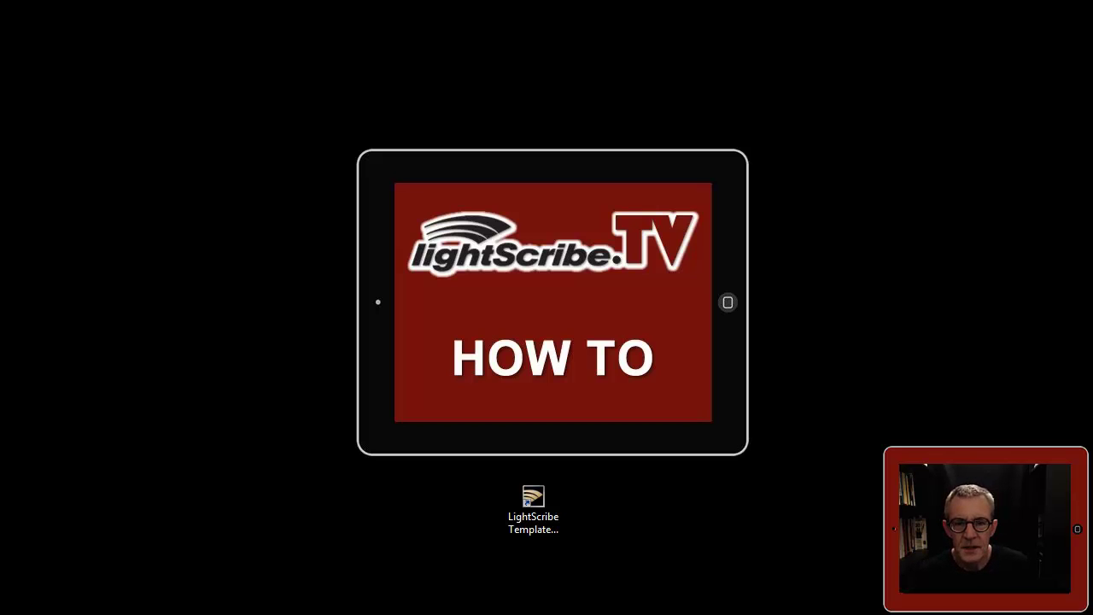
Launch LightScribe Template Labeler, move its welcome message into view, and dismiss the insert-disc prompt.
double_click(533, 504)
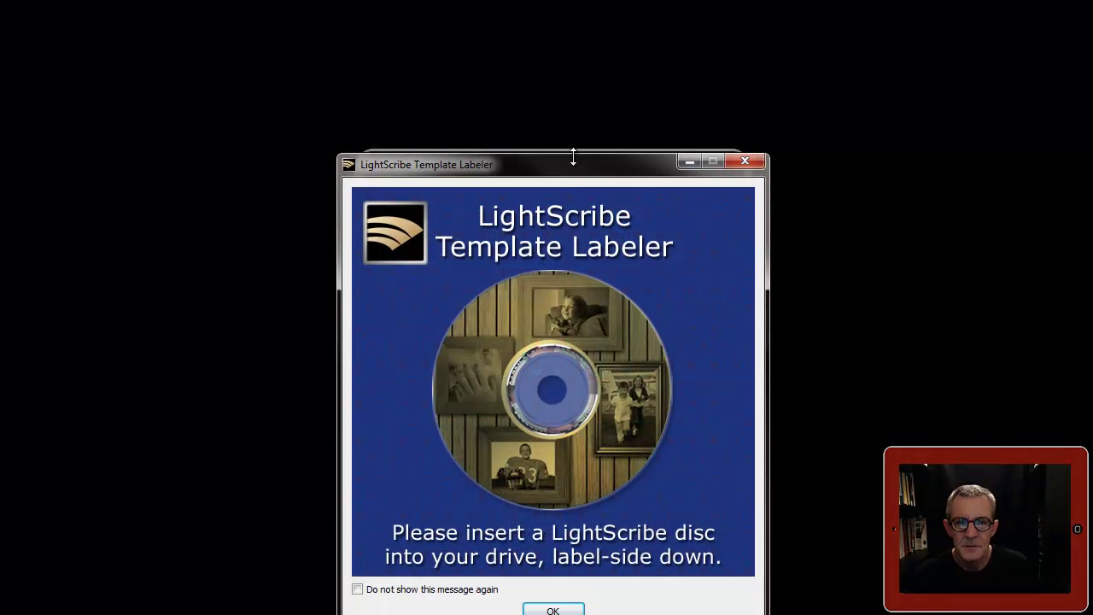
left_click_drag(573, 168, 563, 100)
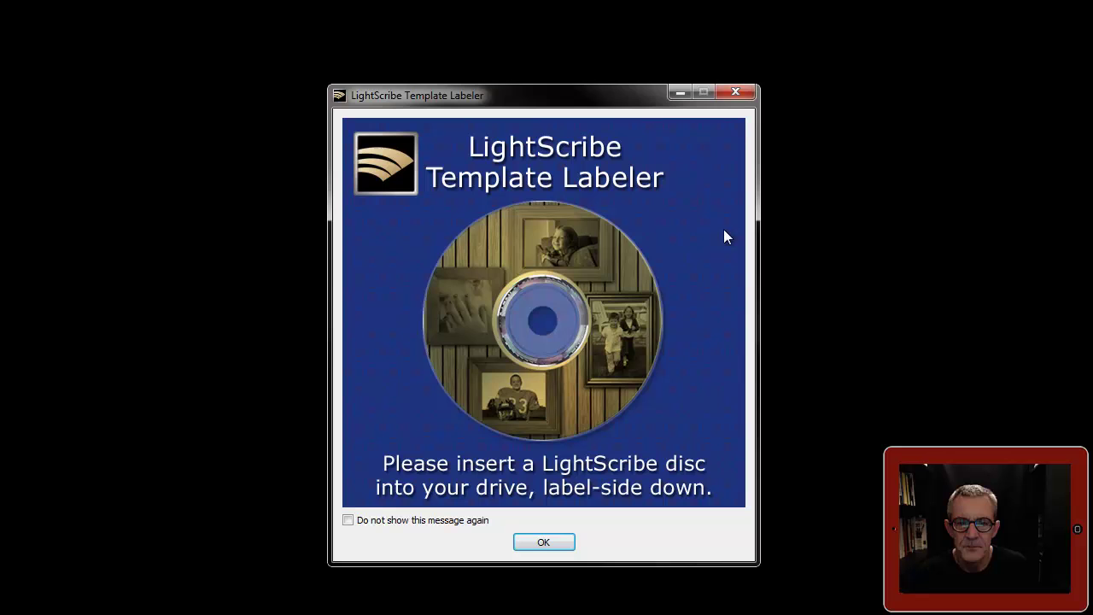
left_click(559, 545)
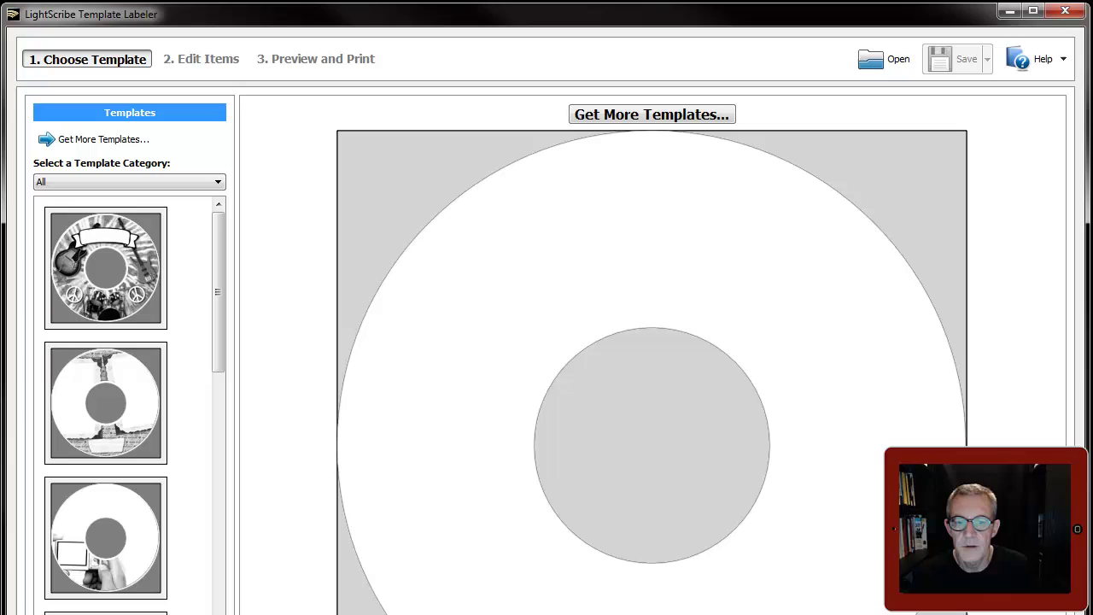
Shorten the window to fit the whole disc, then browse the Templates list for the guitar design.
left_click_drag(440, 614, 439, 606)
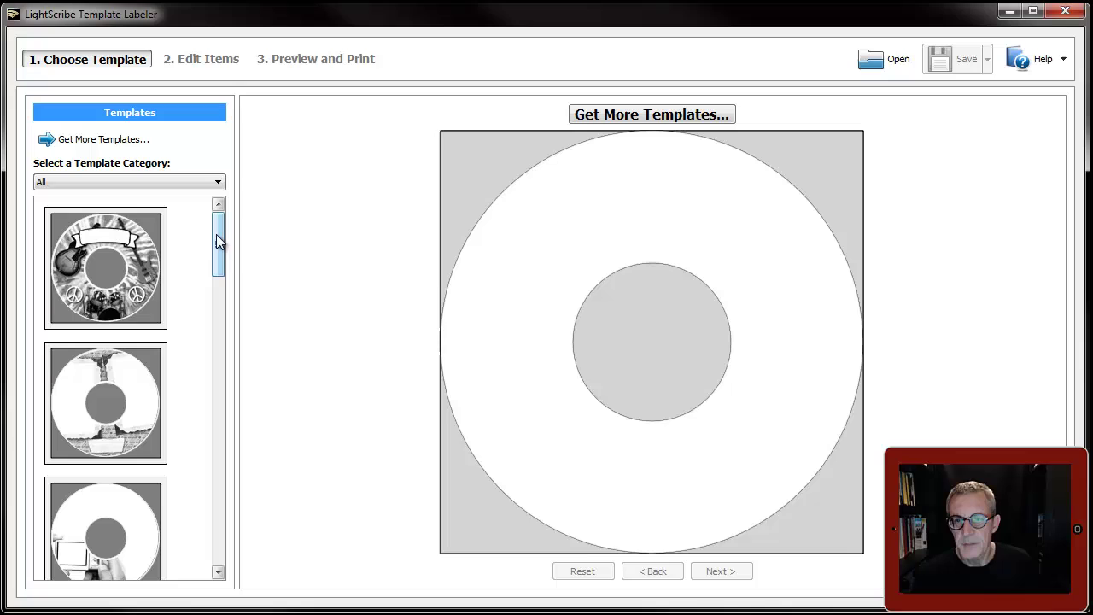
left_click_drag(218, 242, 198, 514)
left_click(123, 274)
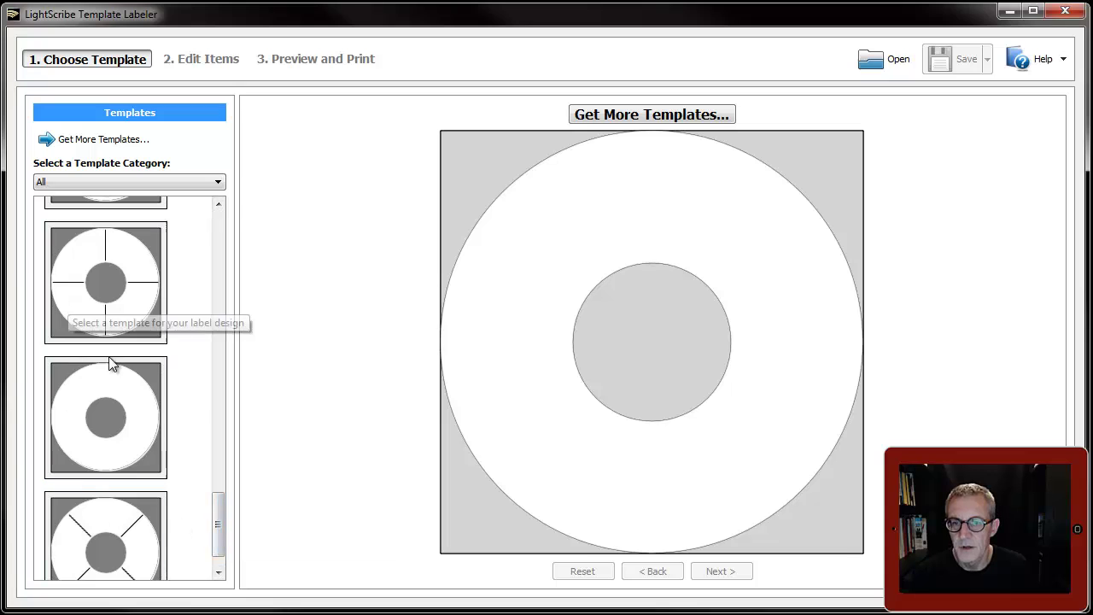
left_click_drag(224, 534, 223, 223)
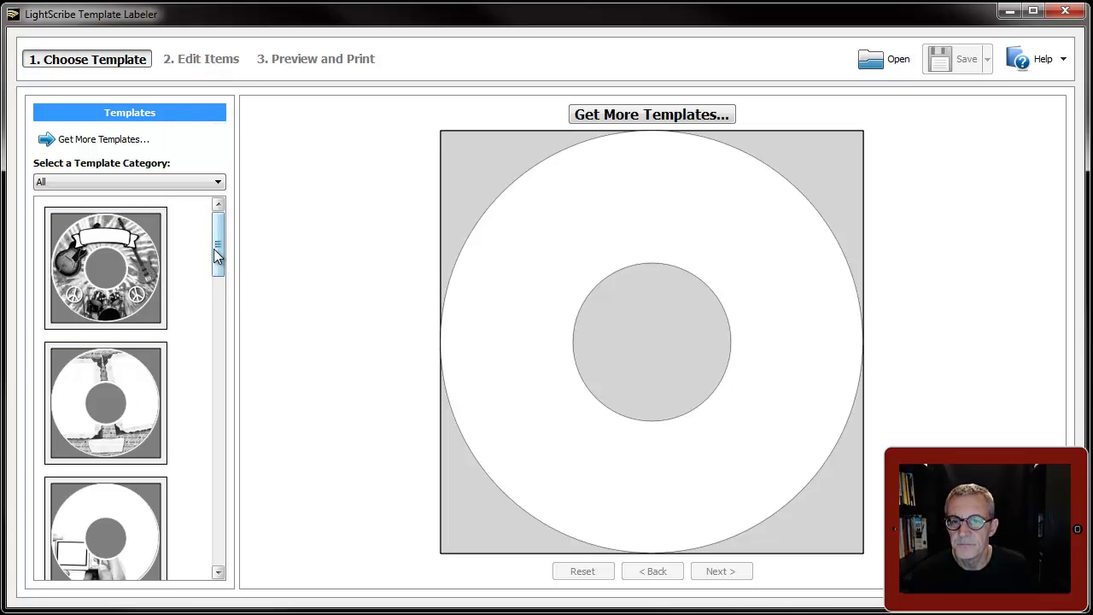
mouse_move(219, 248)
left_mouse_down()
mouse_move(218, 315)
mouse_move(218, 247)
left_mouse_up()
Apply the guitar and peace-sign template and enter 'Welcome' as the banner text.
left_click(110, 248)
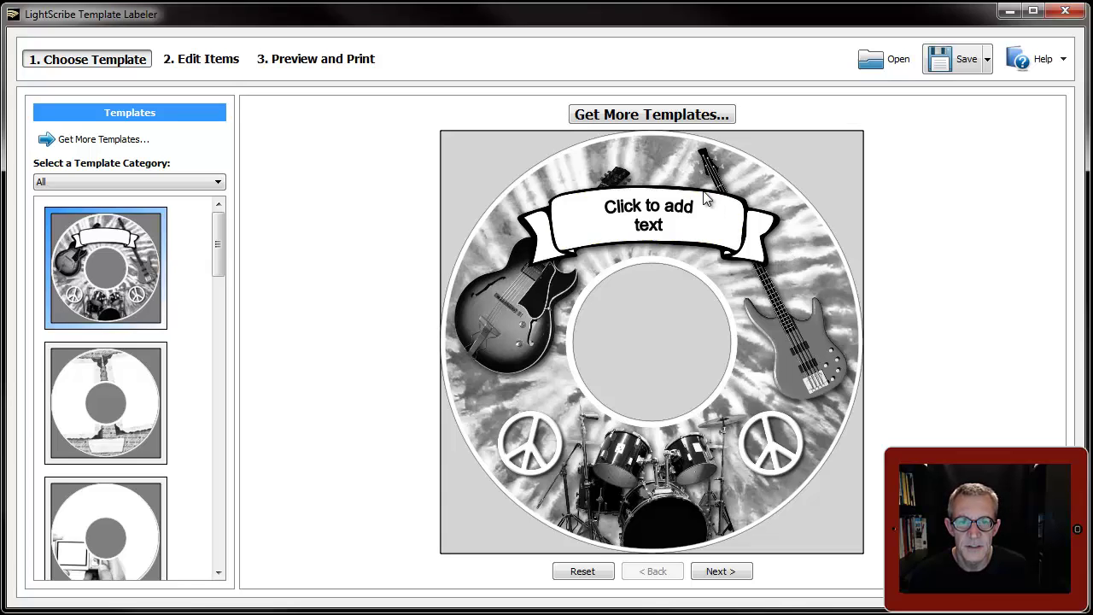
left_click(683, 224)
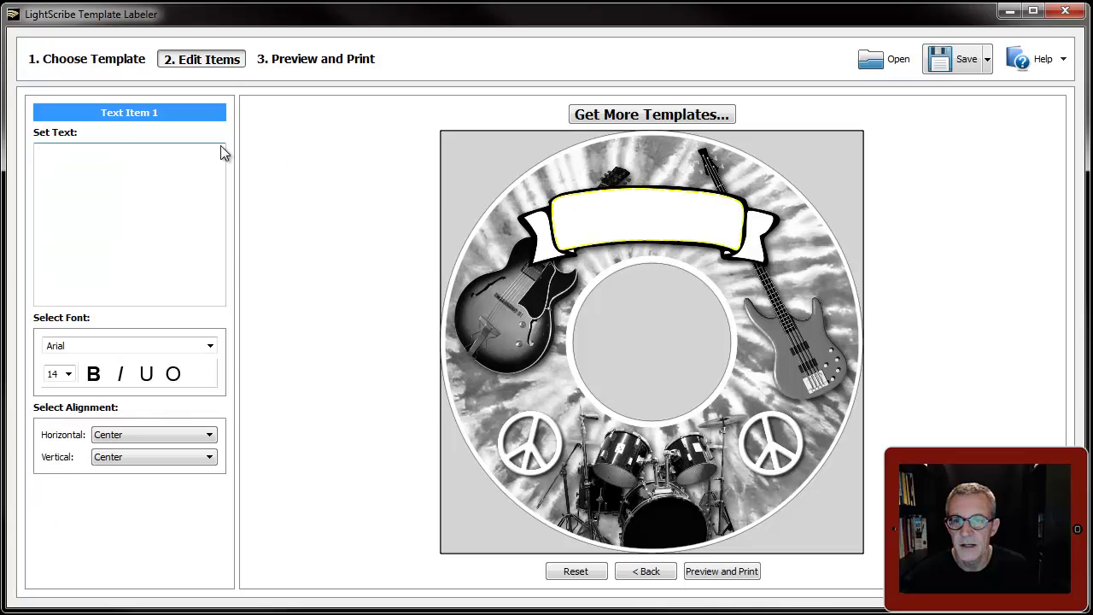
left_click(80, 172)
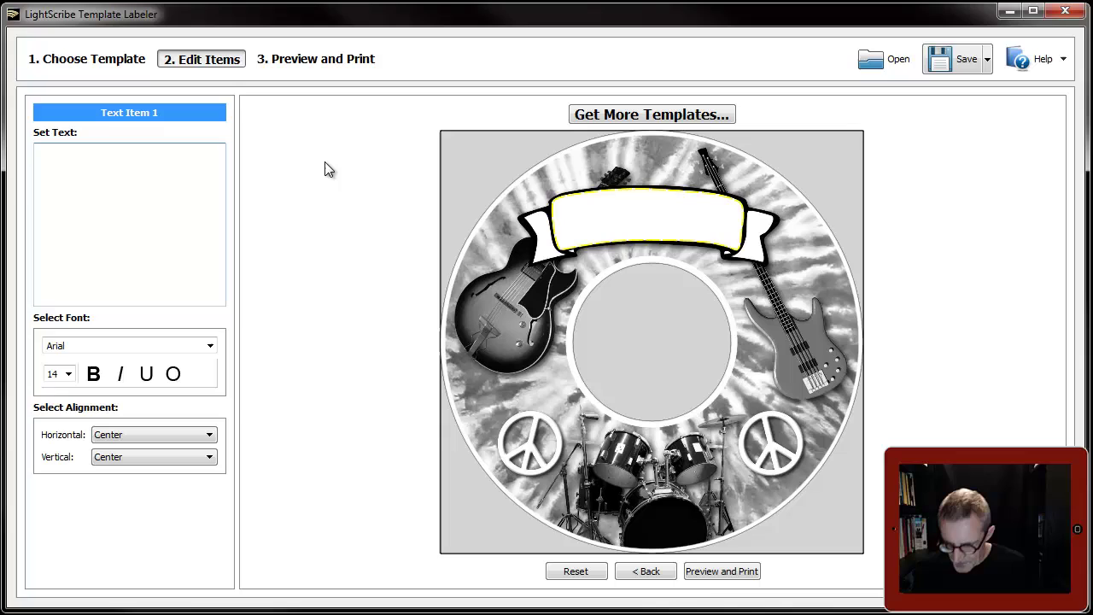
type("Welcome")
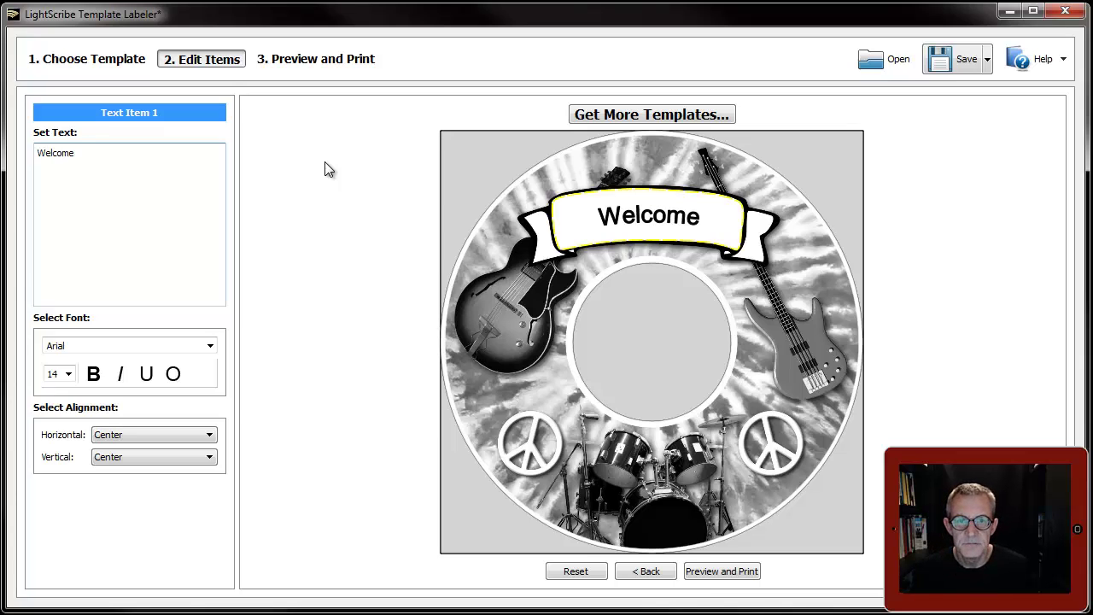
left_click(210, 346)
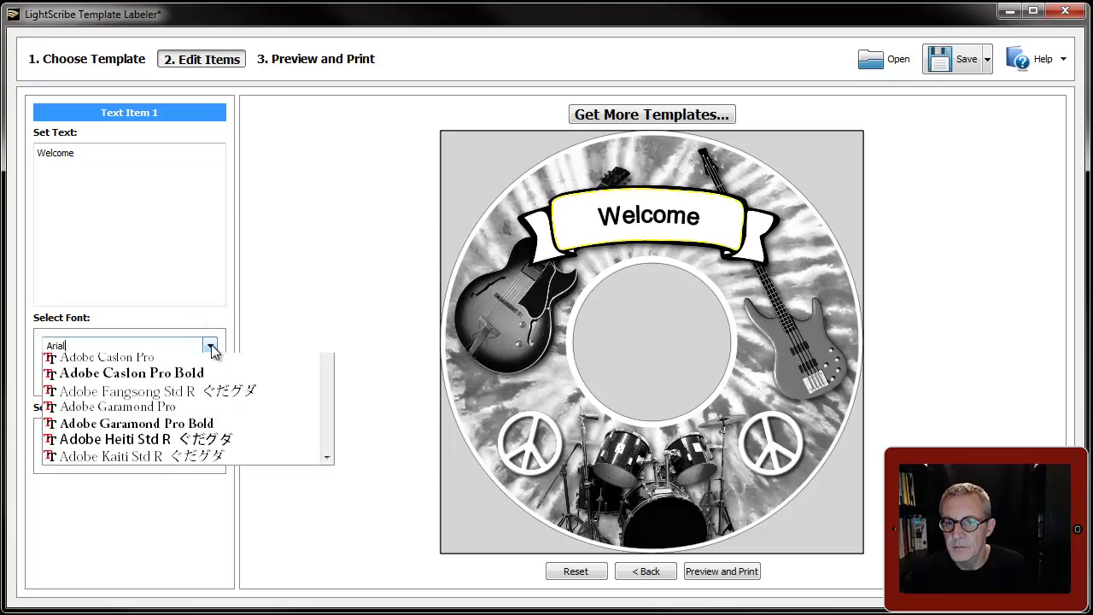
mouse_move(327, 383)
left_mouse_down()
mouse_move(321, 489)
mouse_move(321, 380)
left_mouse_up()
left_click(167, 362)
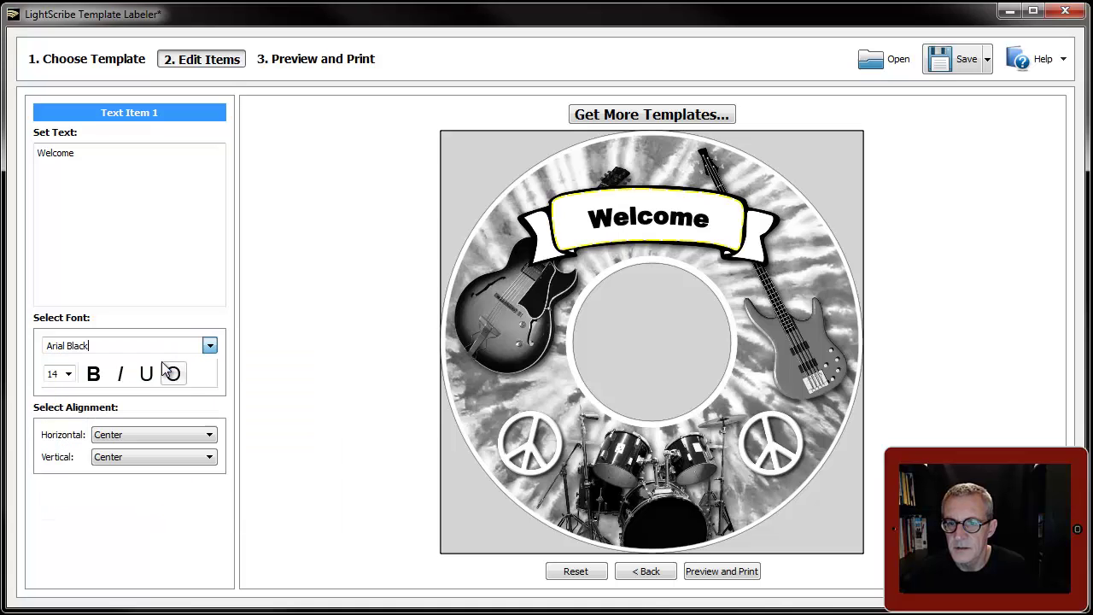
left_click(210, 345)
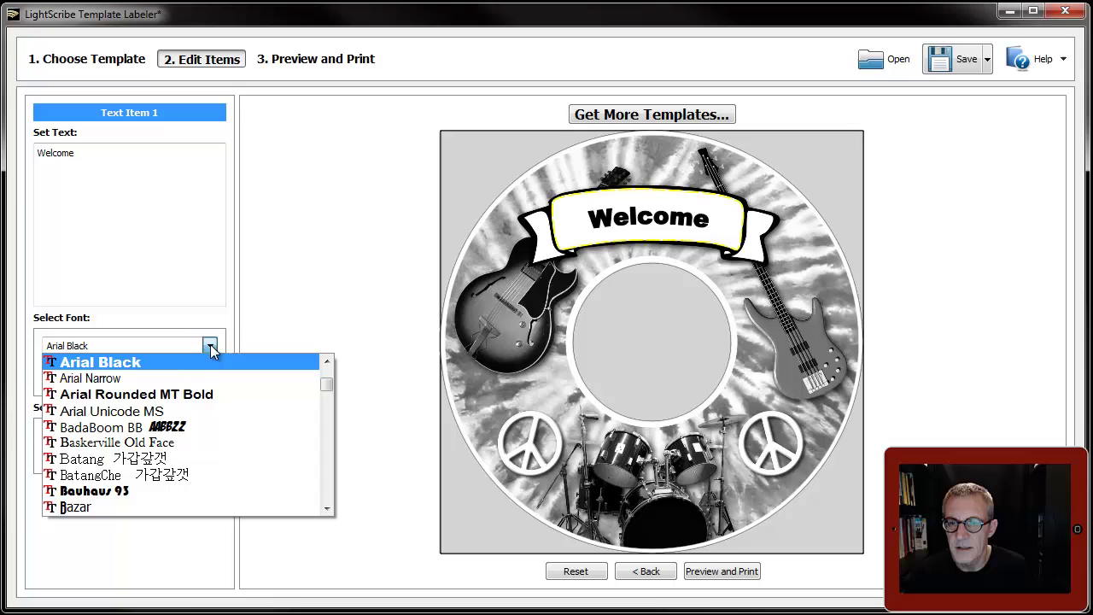
left_click(326, 360)
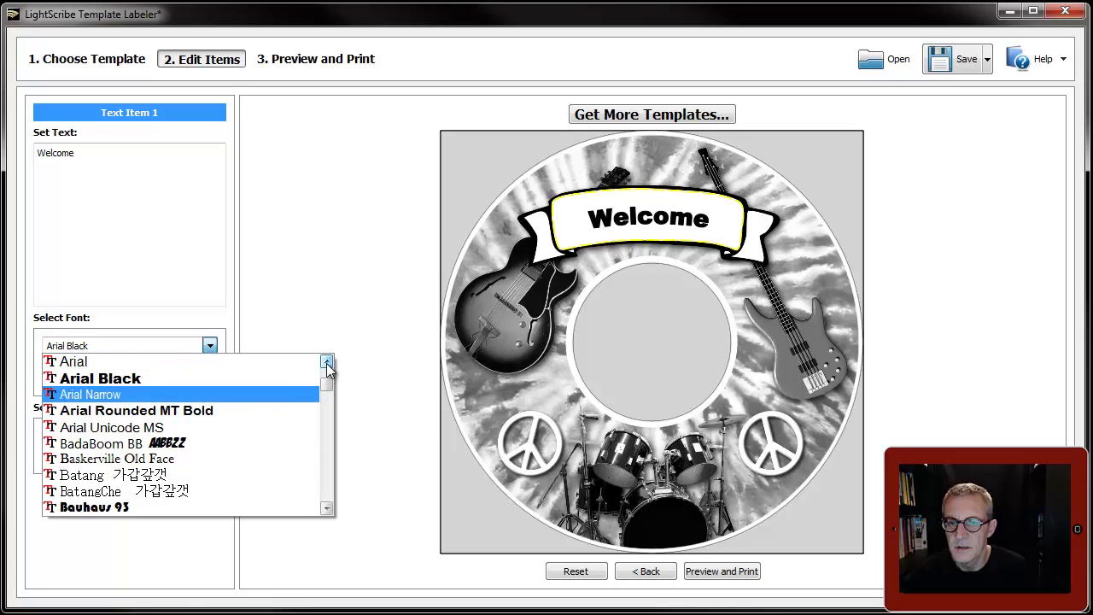
left_click(222, 362)
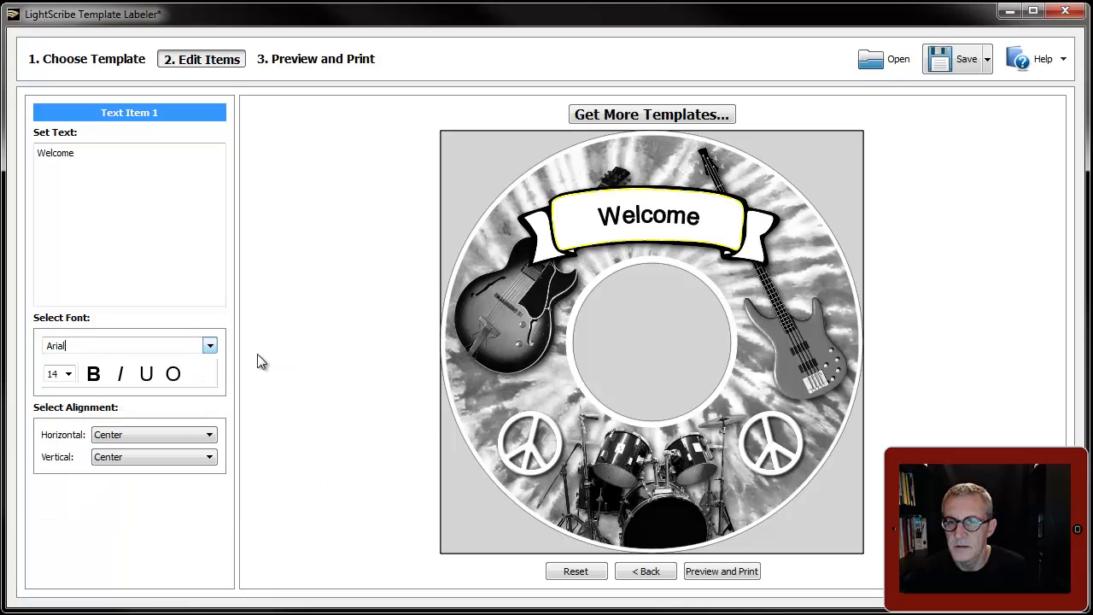
left_click(94, 374)
left_click(121, 376)
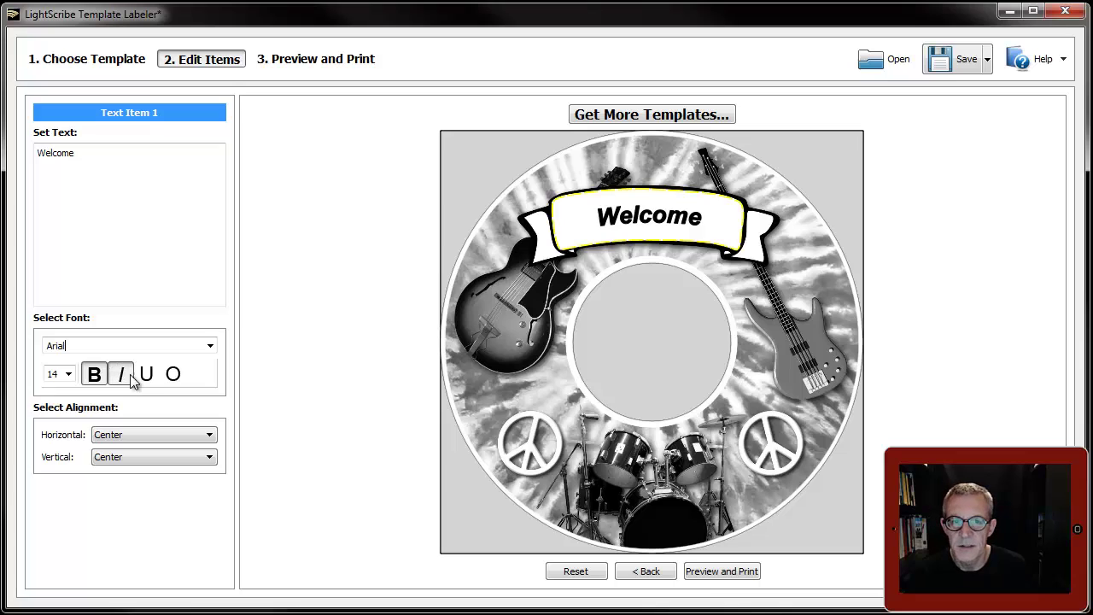
left_click(146, 376)
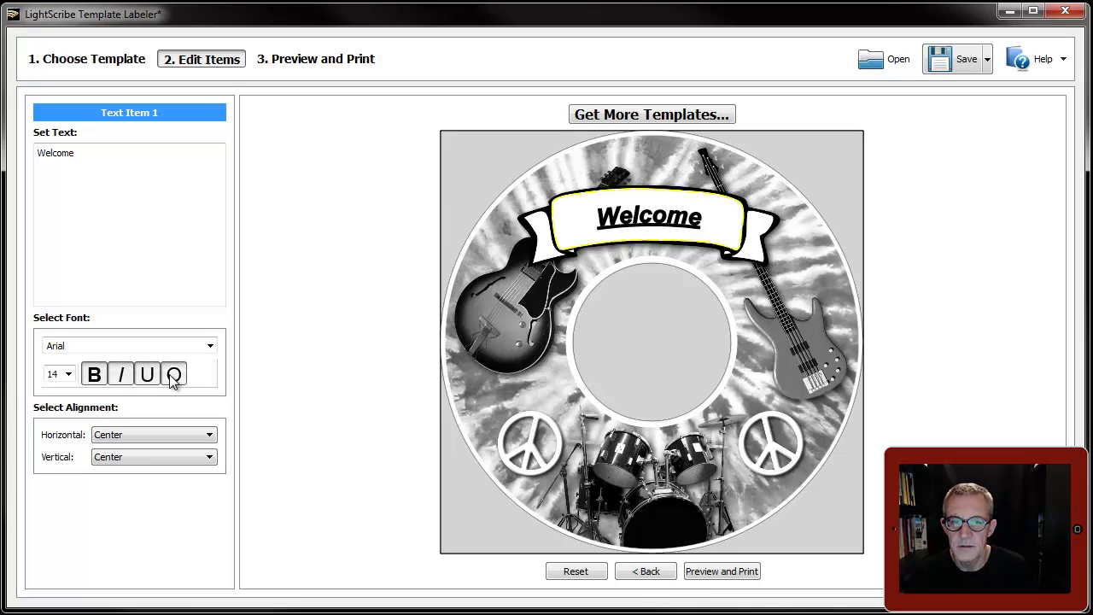
left_click(174, 376)
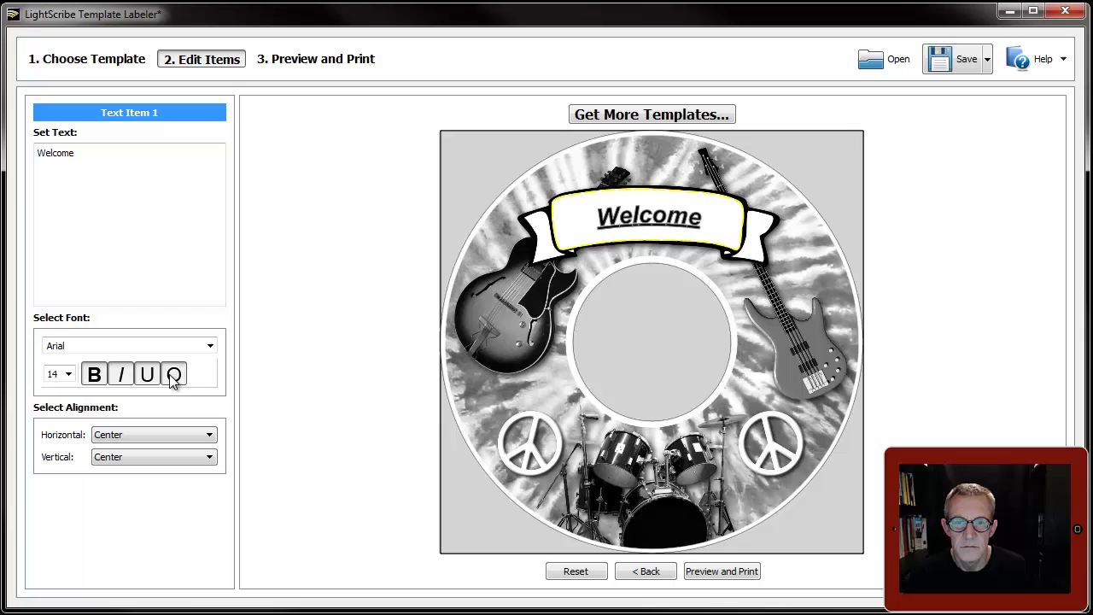
left_click(151, 380)
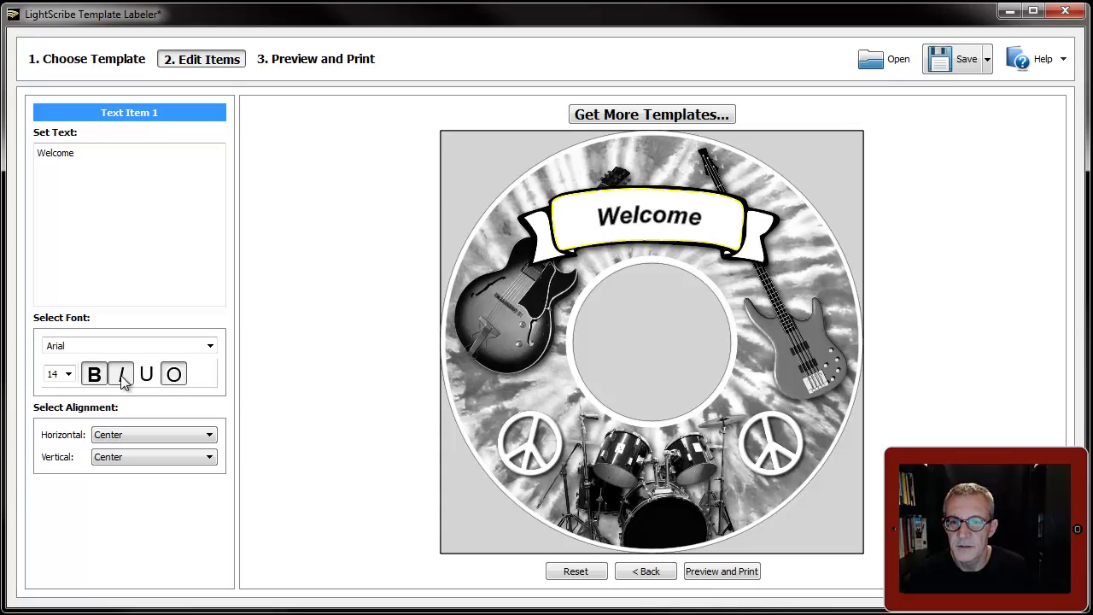
left_click(122, 375)
left_click(94, 375)
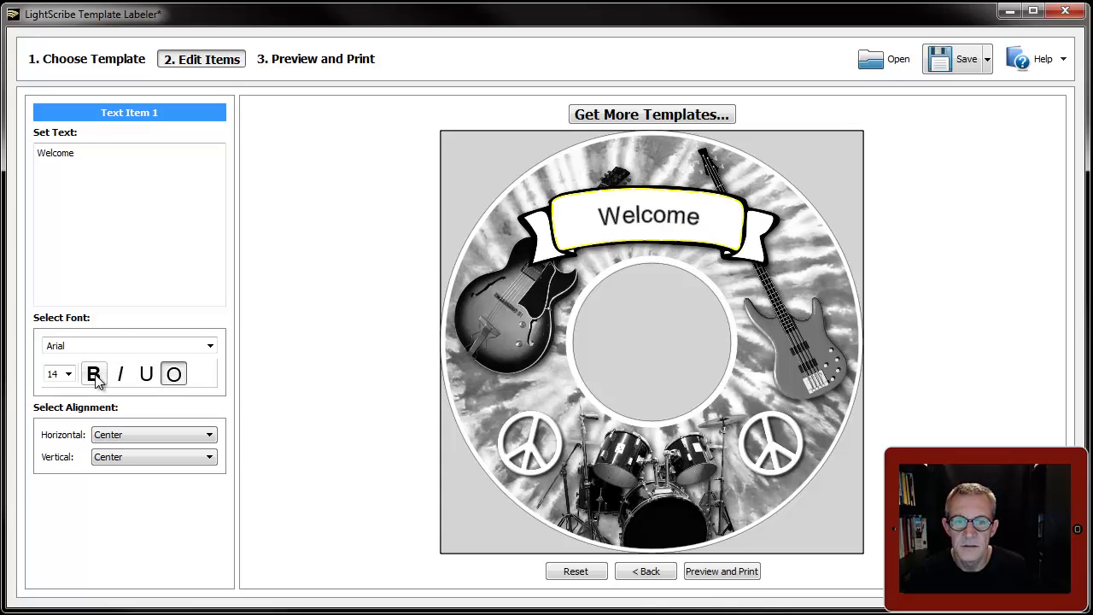
left_click(174, 376)
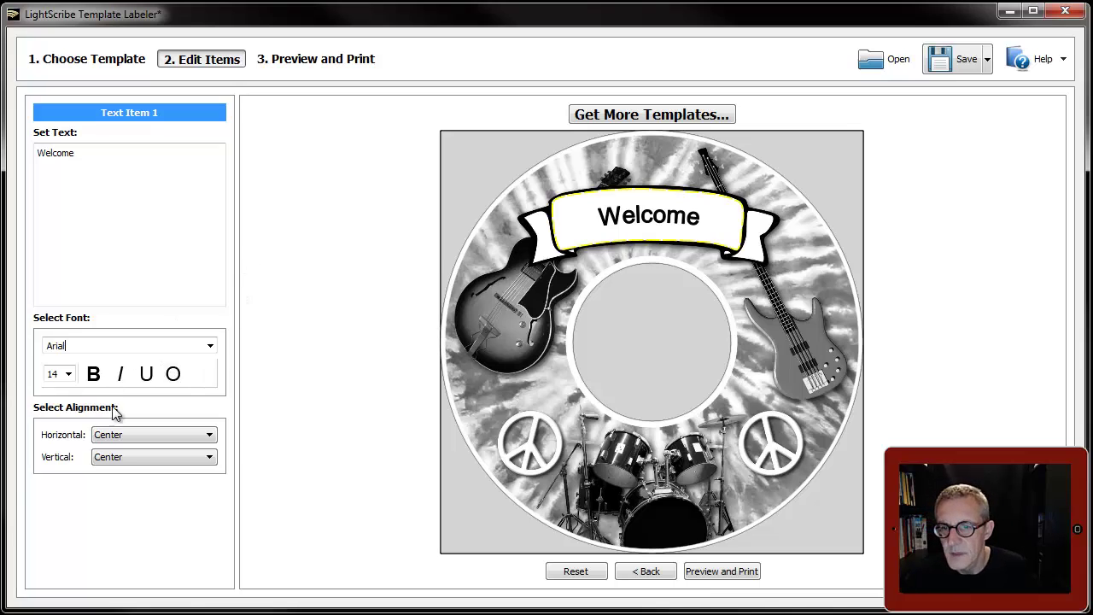
Set the Welcome text's horizontal alignment to Center after trying Left.
left_click(209, 436)
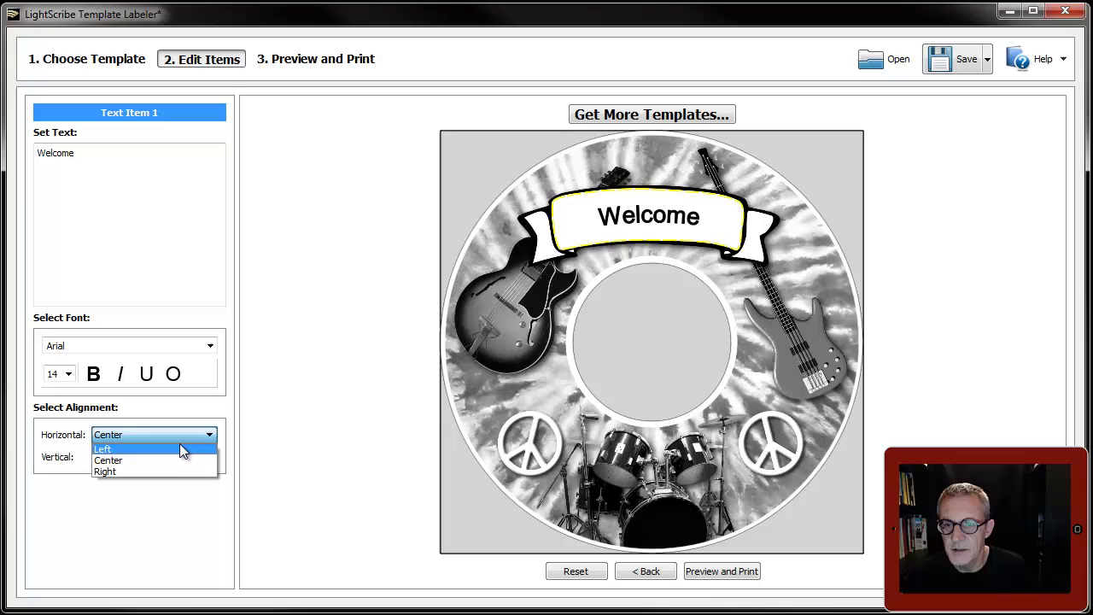
left_click(183, 448)
left_click(210, 436)
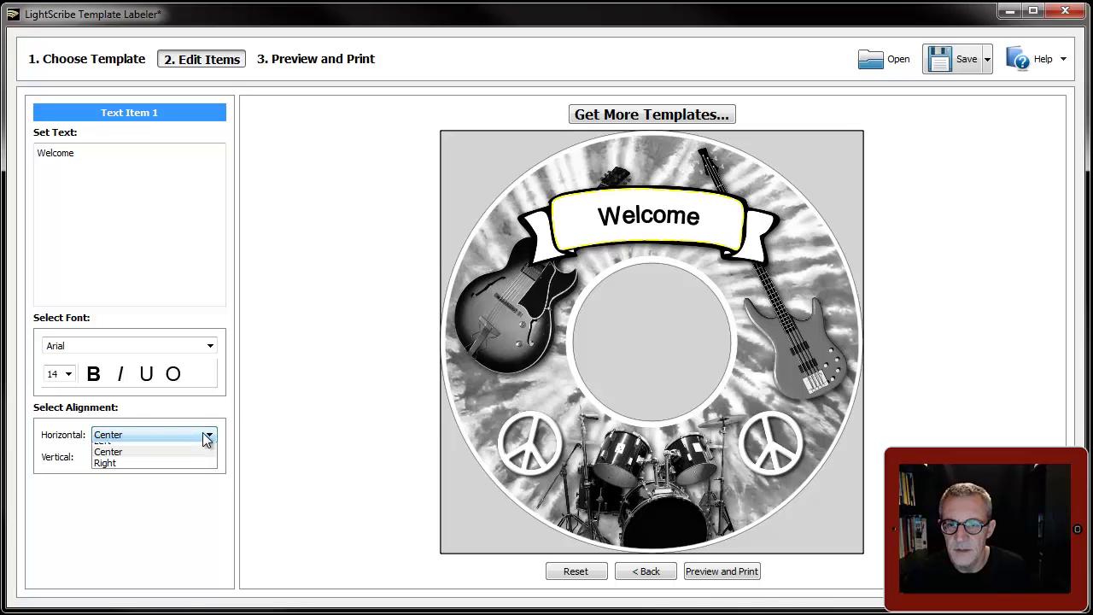
left_click(180, 450)
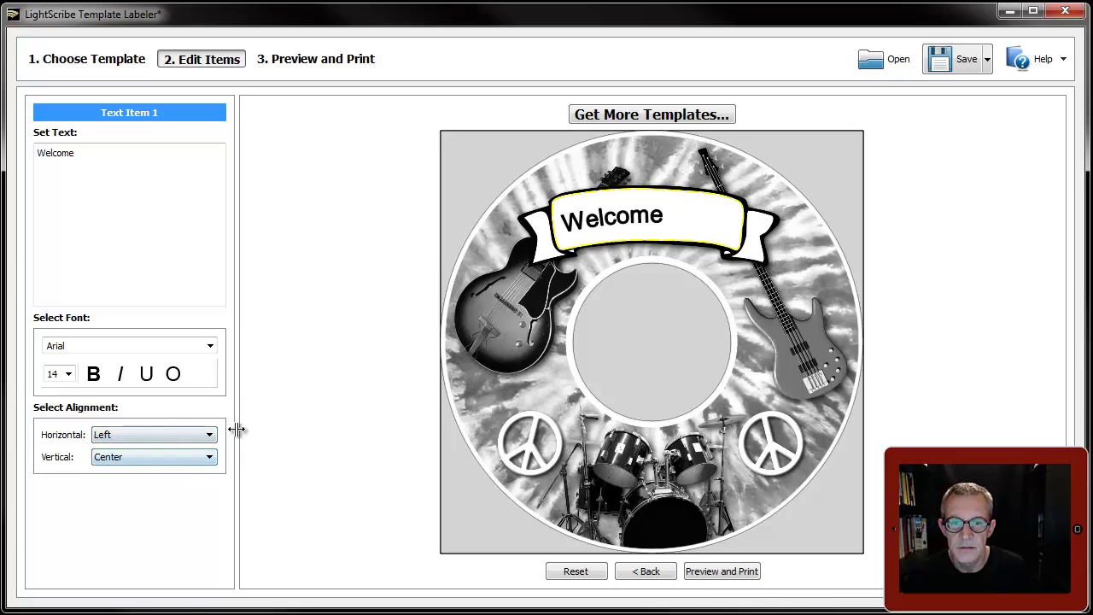
left_click(210, 437)
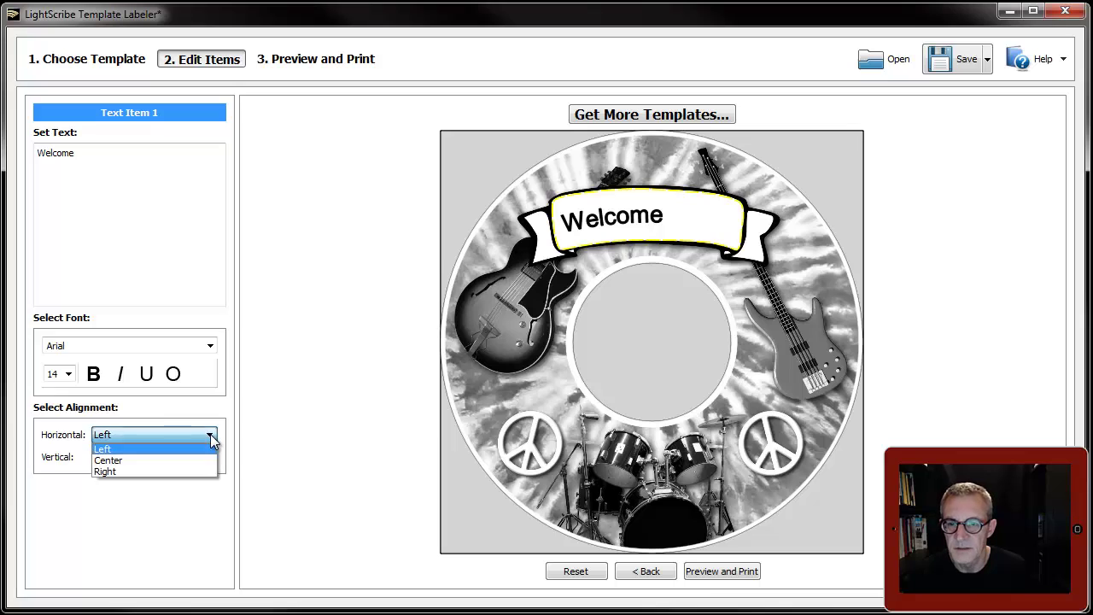
left_click(203, 458)
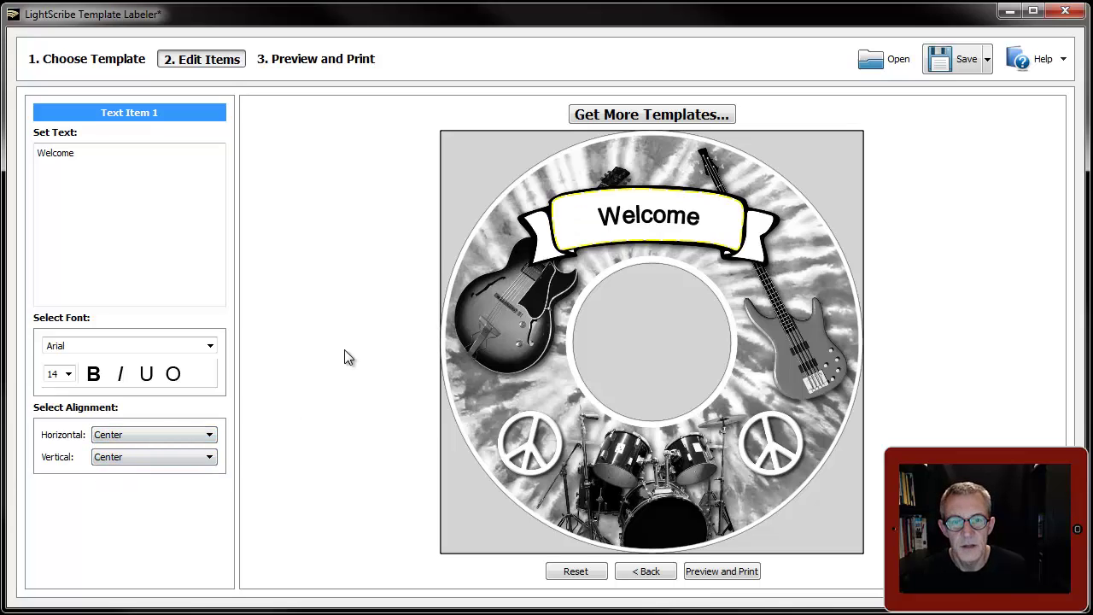
Try Top and Bottom vertical alignment, then set vertical alignment to Center.
left_click(212, 458)
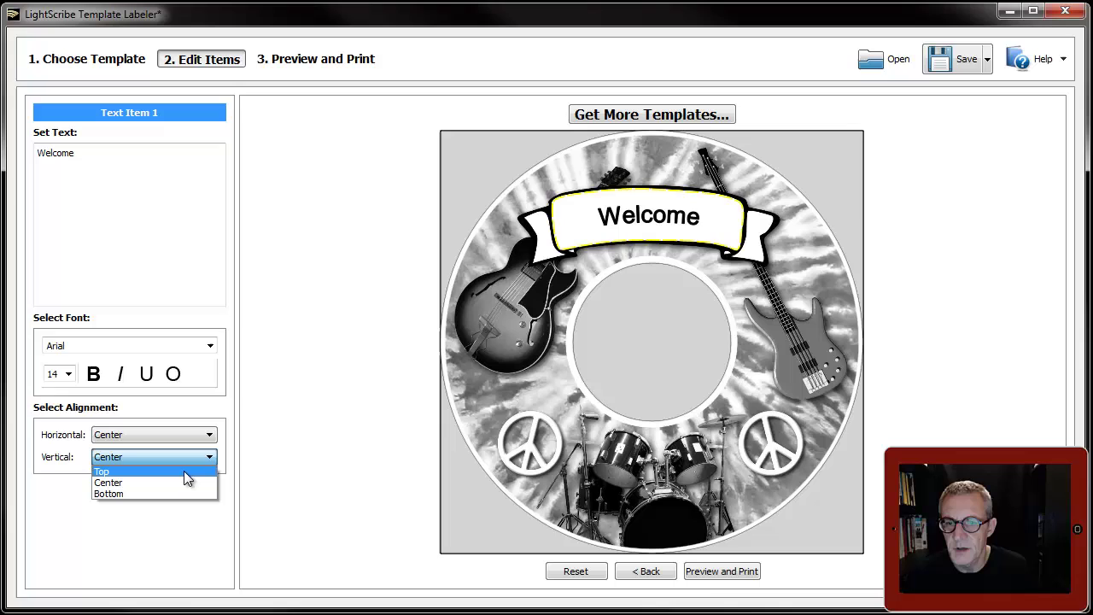
left_click(184, 471)
left_click(214, 457)
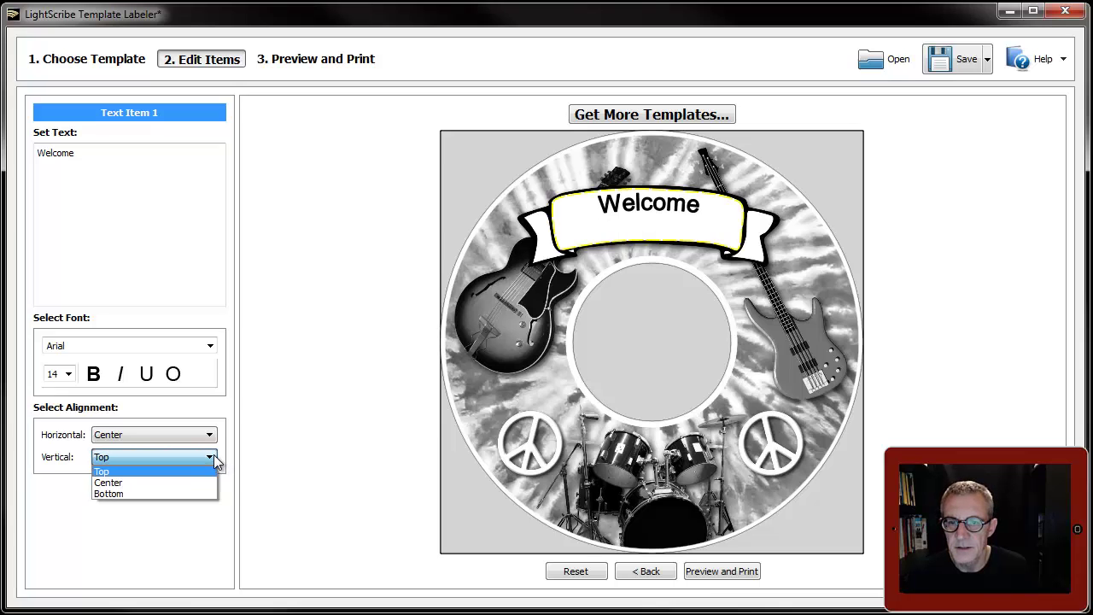
left_click(201, 494)
left_click(210, 458)
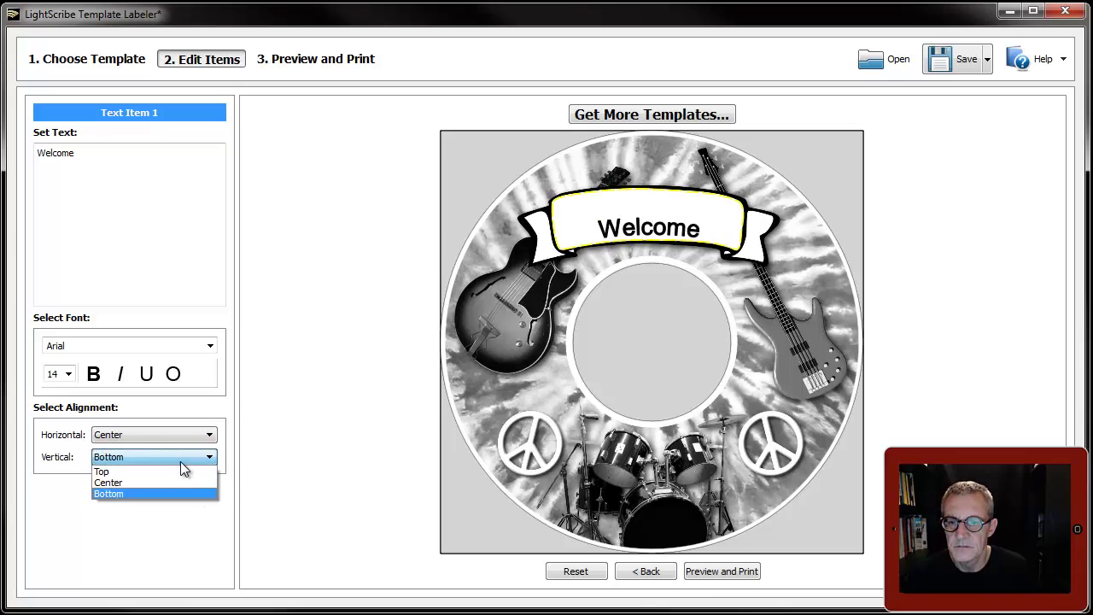
left_click(170, 483)
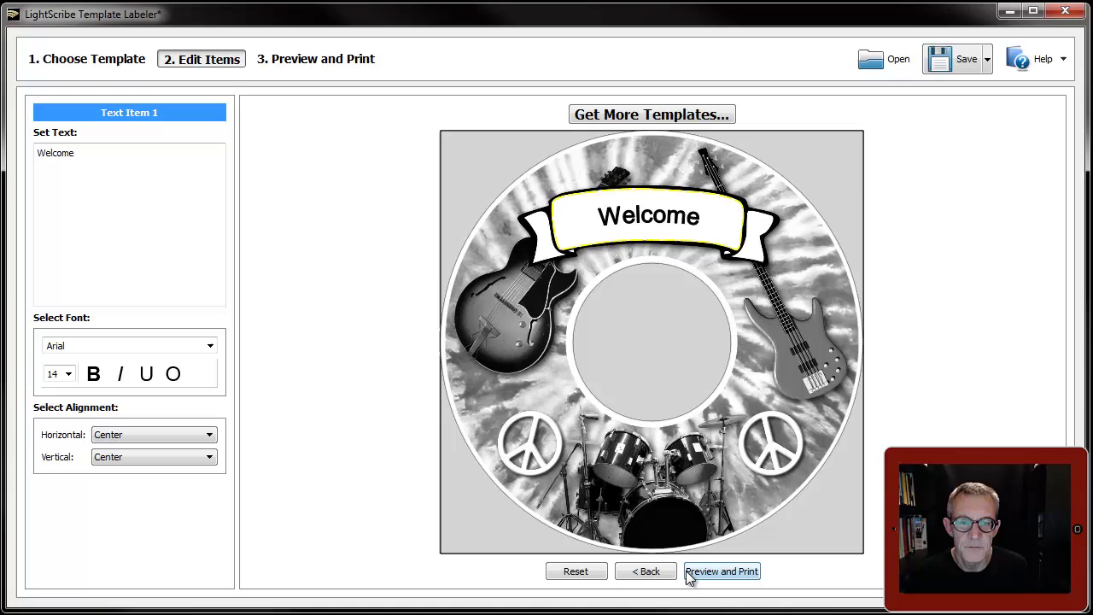
Open Preview and Print and view the label on pink, teal, orange, yellow and green discs.
left_click(733, 581)
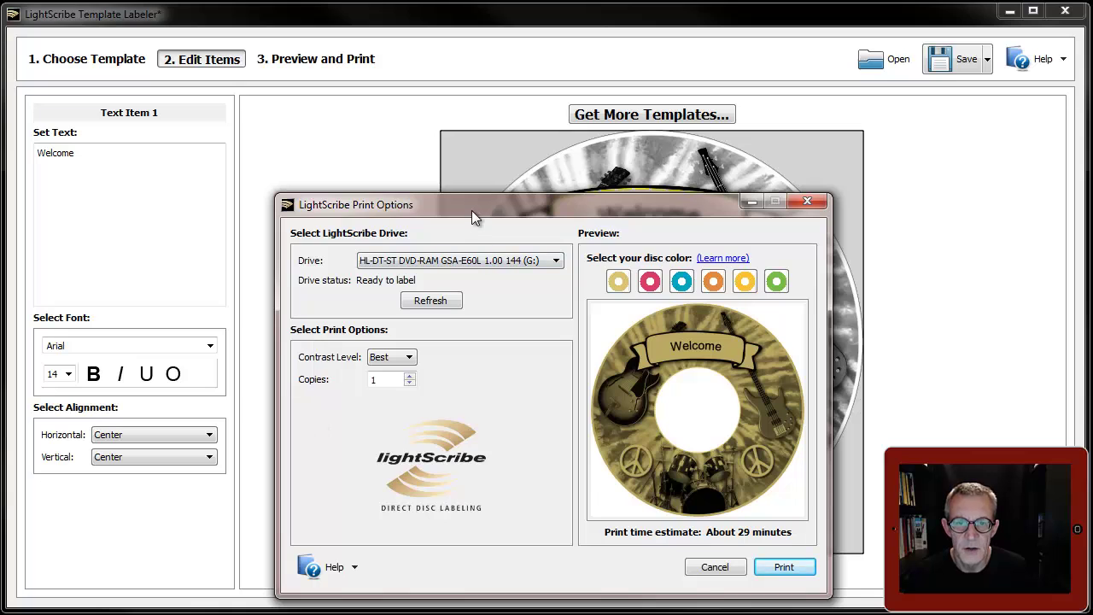
left_click_drag(474, 216, 474, 143)
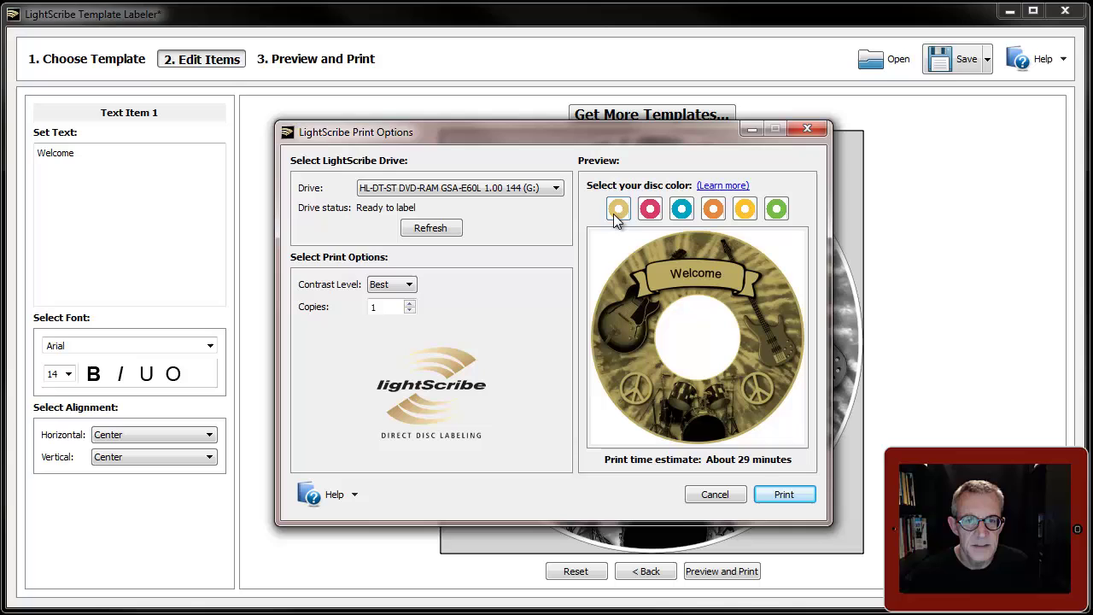
left_click(650, 217)
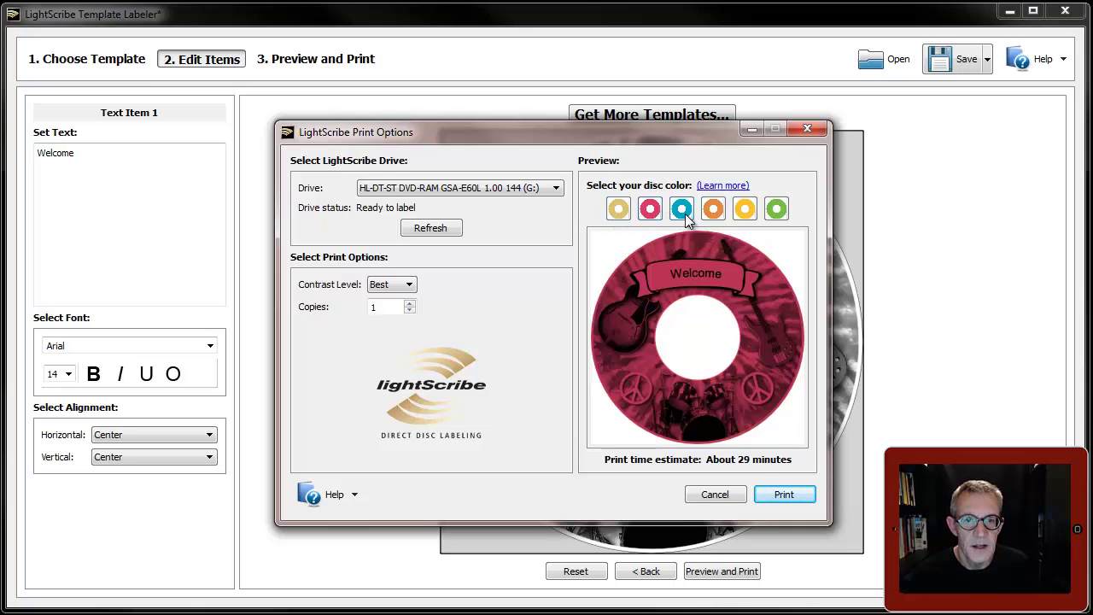
left_click(685, 216)
left_click(715, 211)
left_click(745, 210)
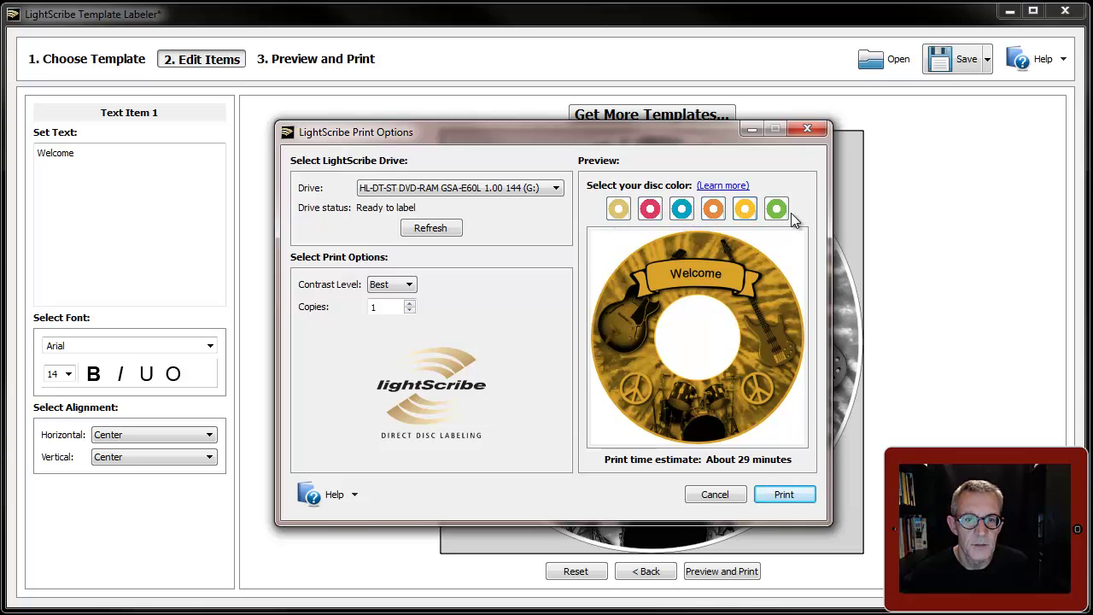
left_click(777, 211)
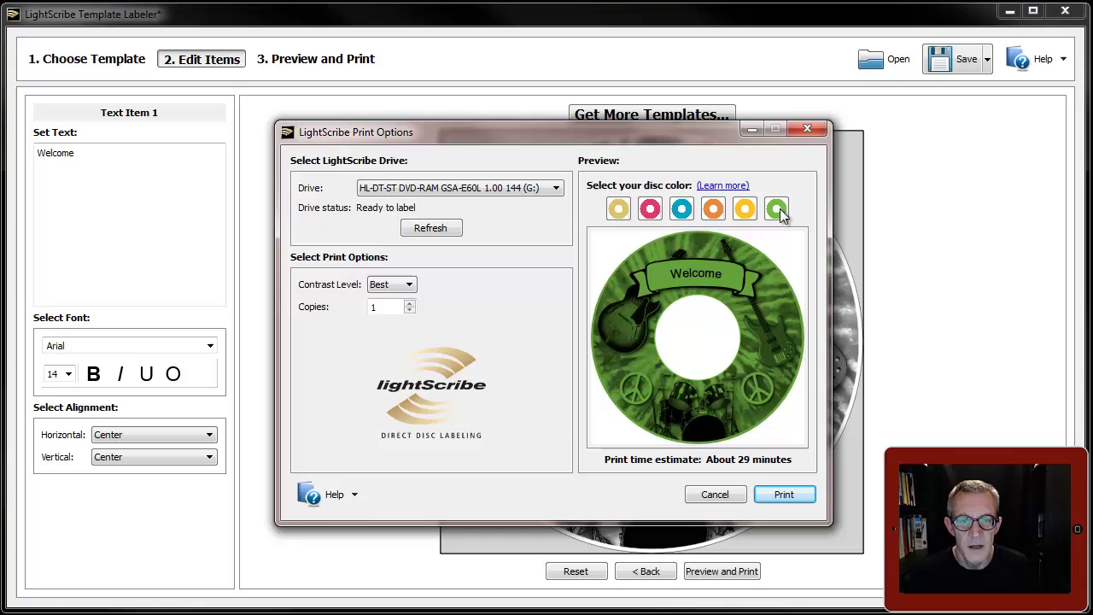
Recheck orange, teal and pink, then settle the preview on the gold disc.
left_click(720, 212)
left_click(682, 210)
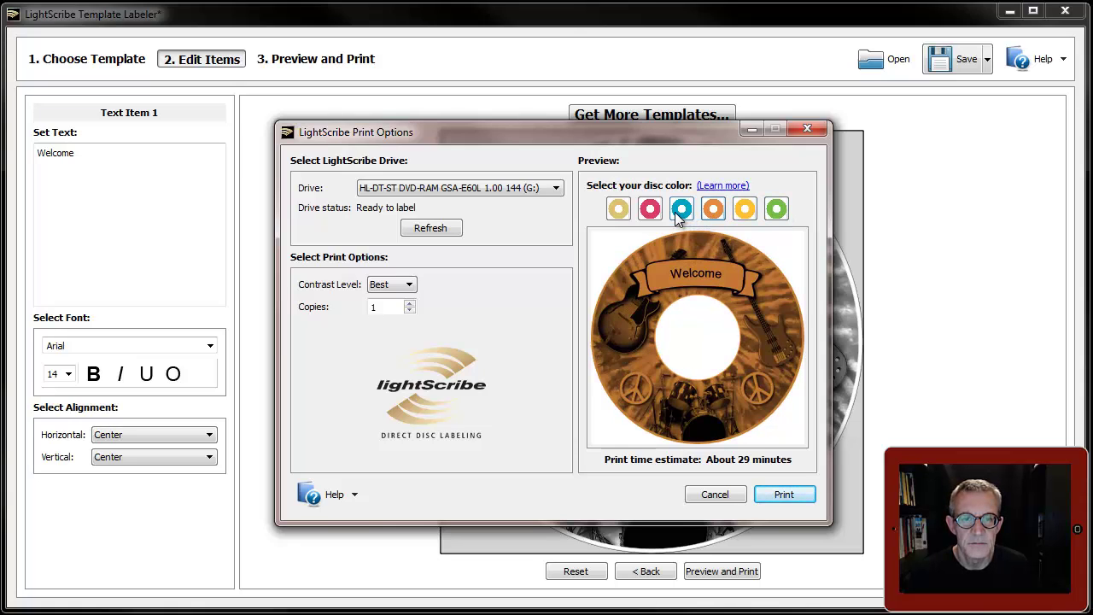
left_click(650, 209)
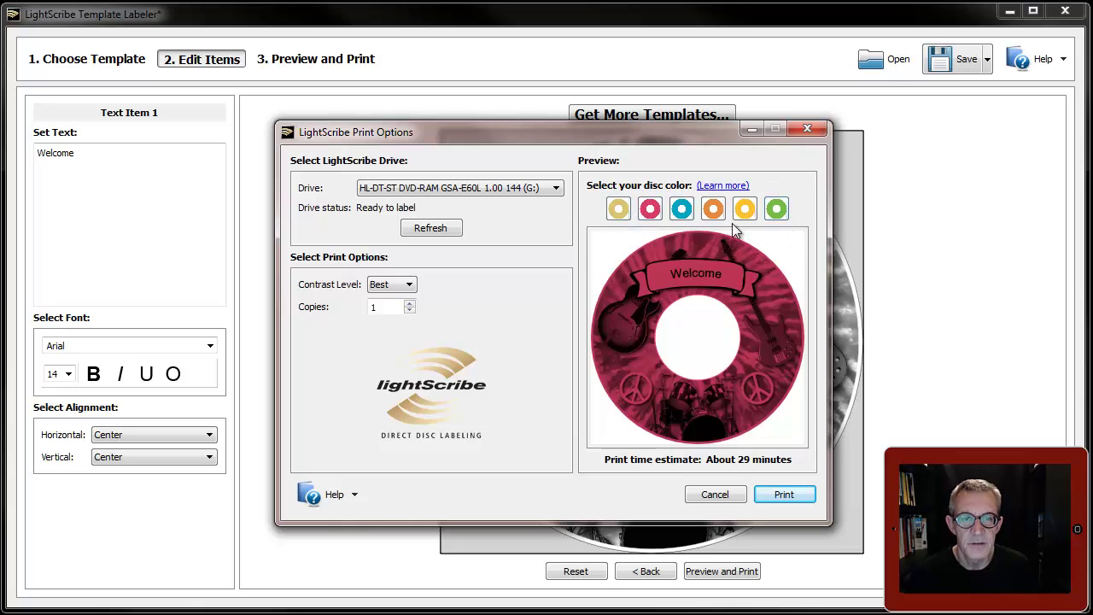
left_click(618, 209)
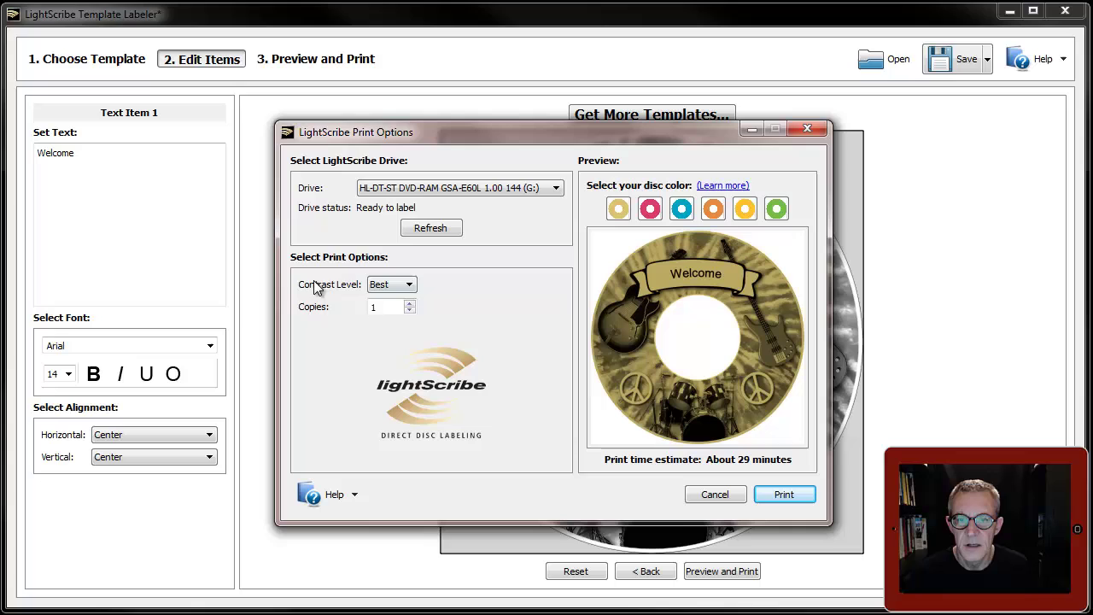
left_click(401, 288)
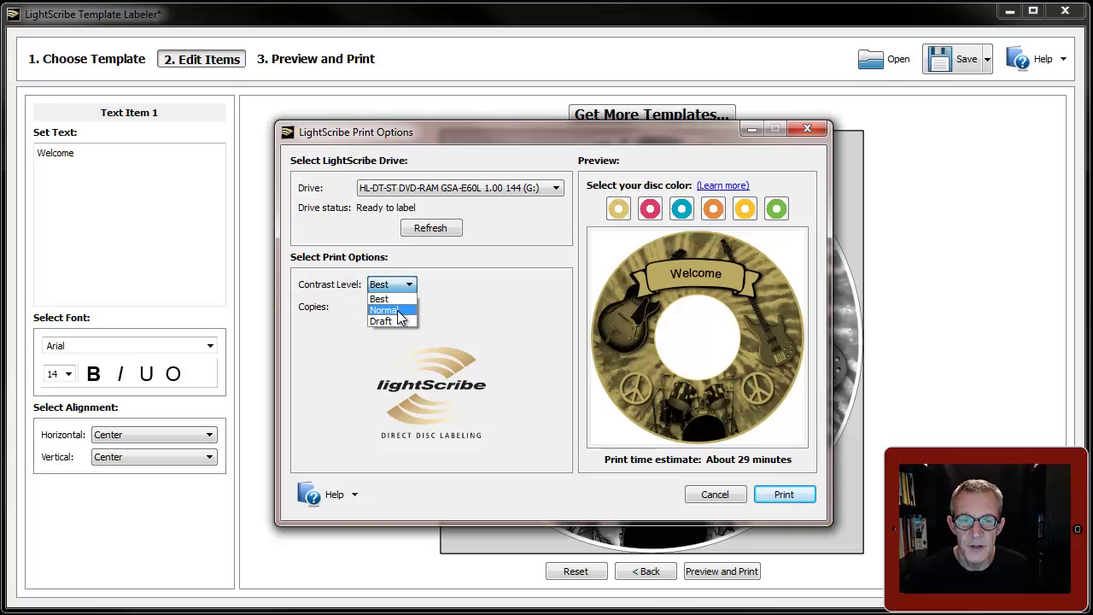
left_click(398, 311)
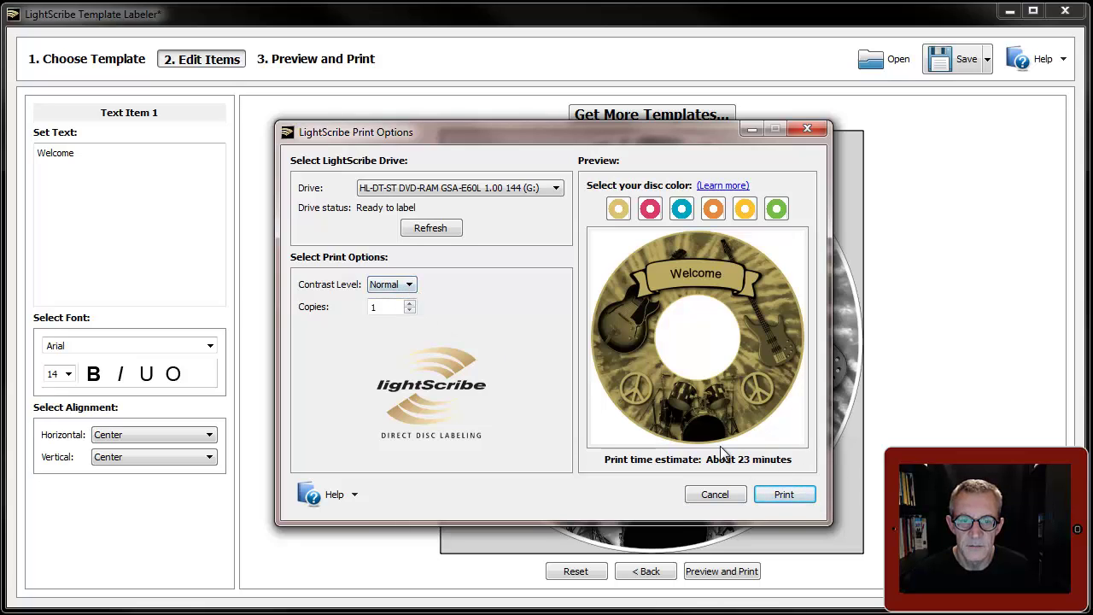
left_click(408, 285)
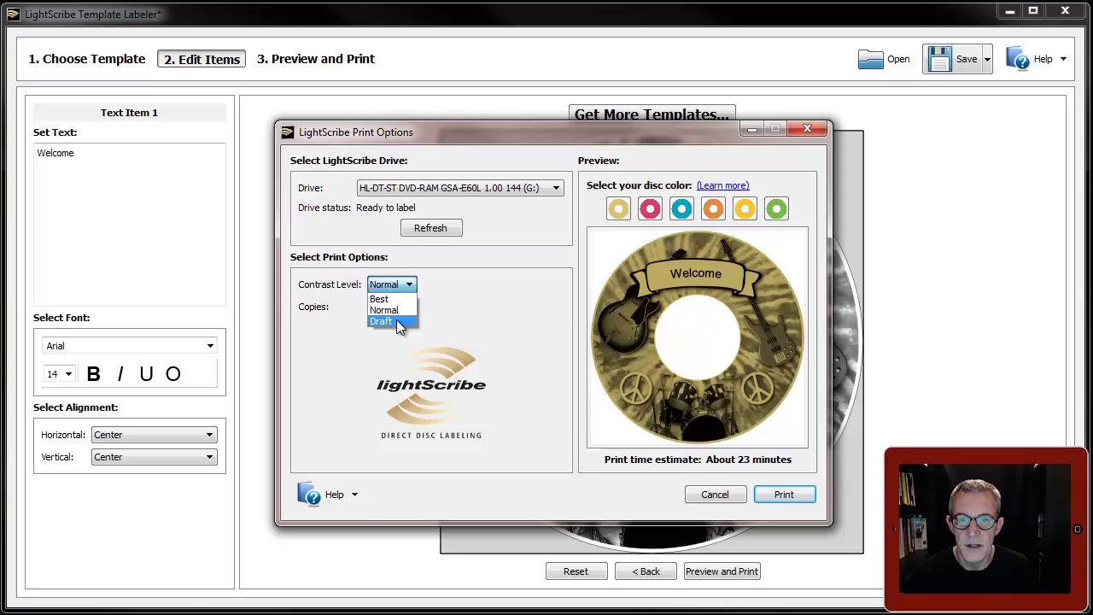
left_click(397, 319)
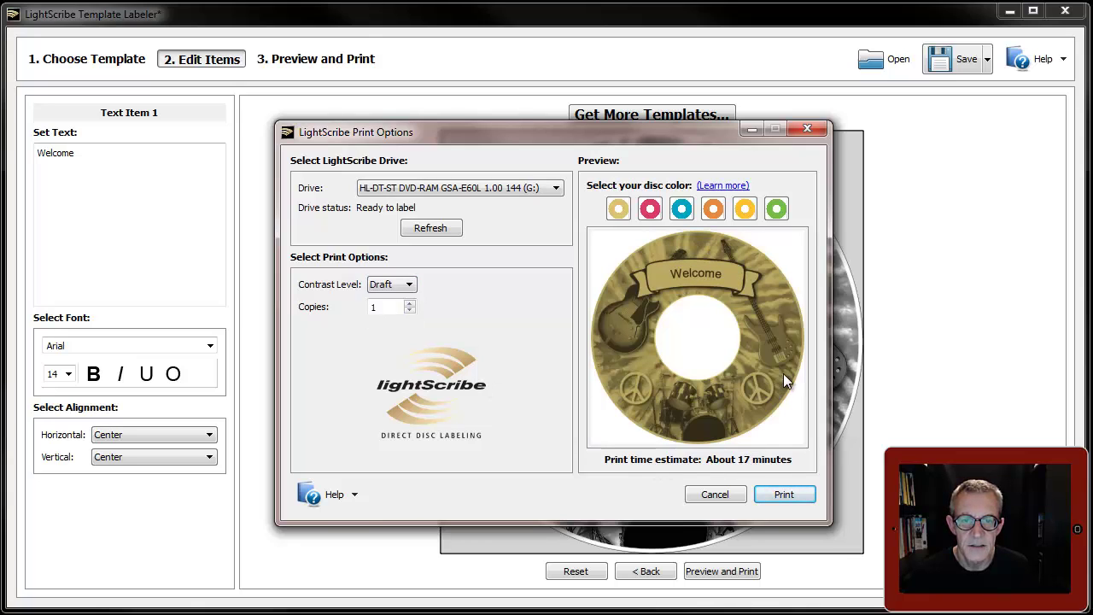
left_click(408, 285)
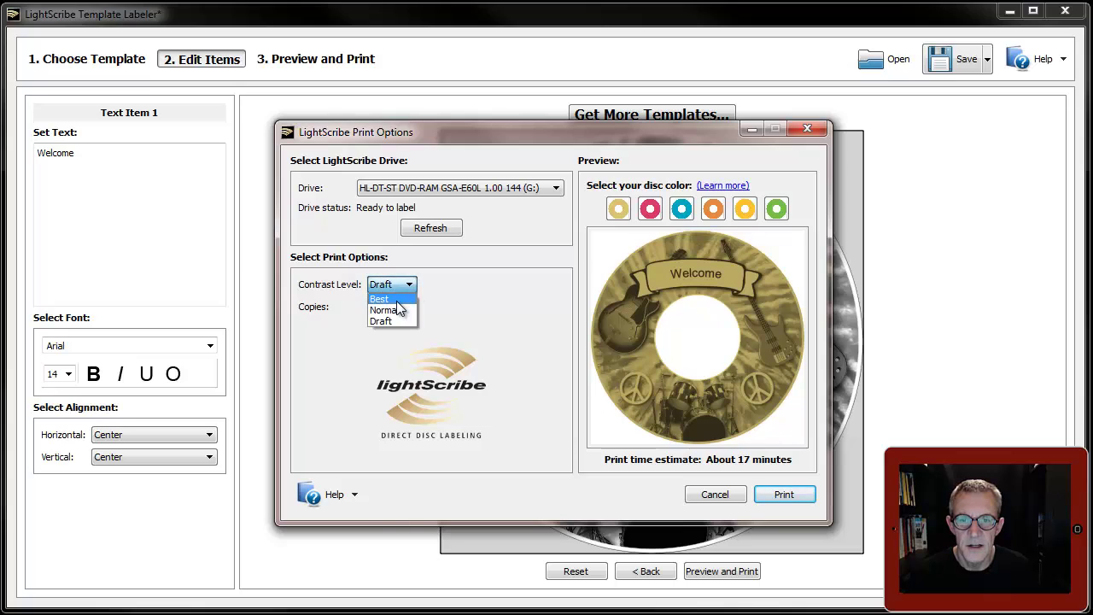
left_click(397, 299)
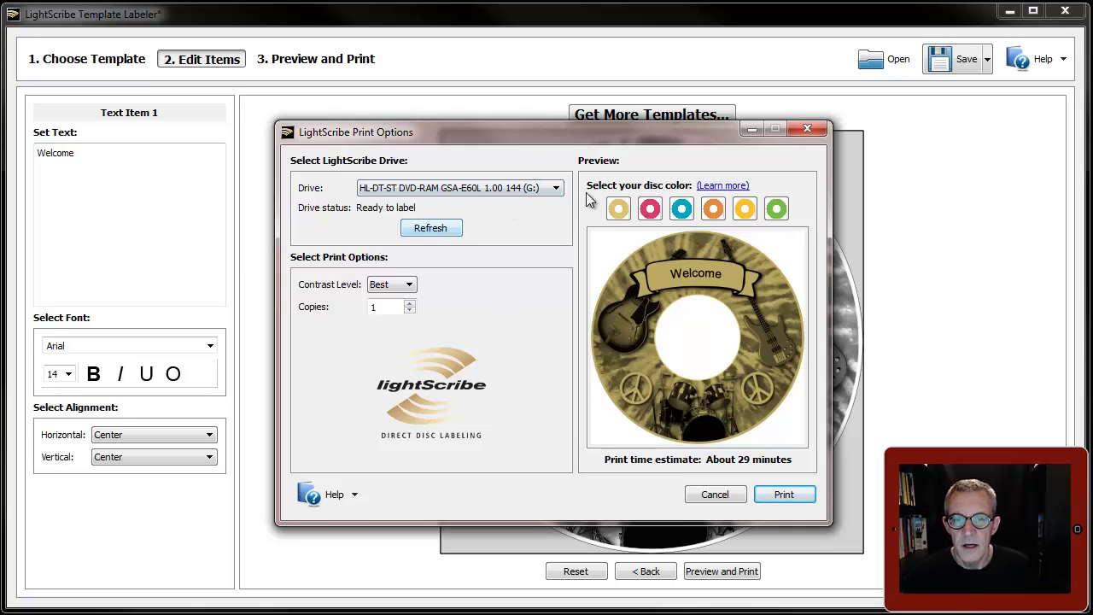
Start printing the label, then cancel at the Insert Disc prompt.
left_click(788, 495)
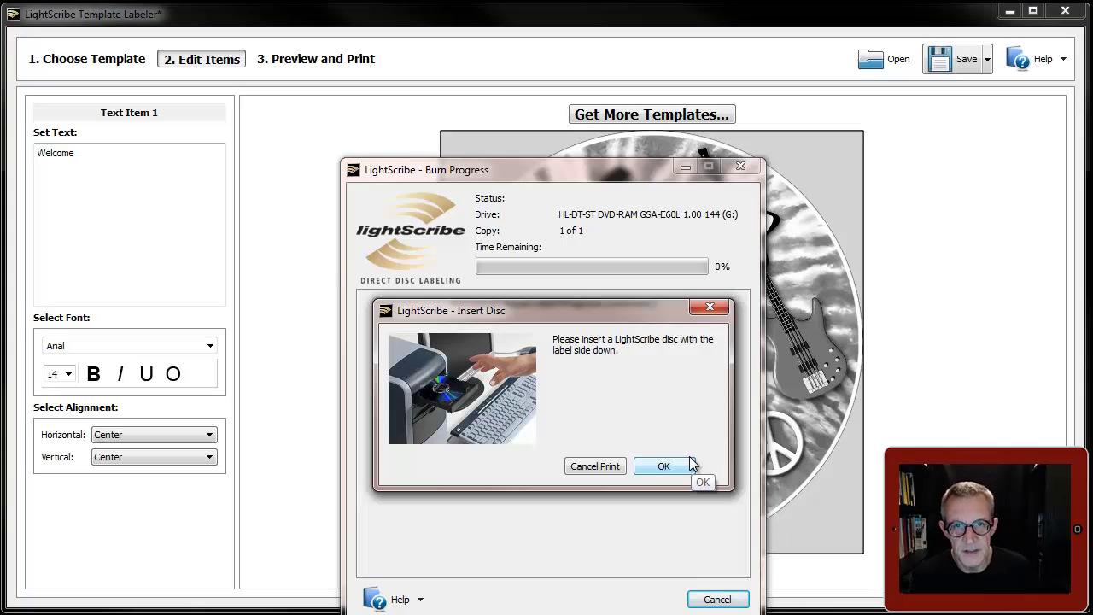
left_click(602, 469)
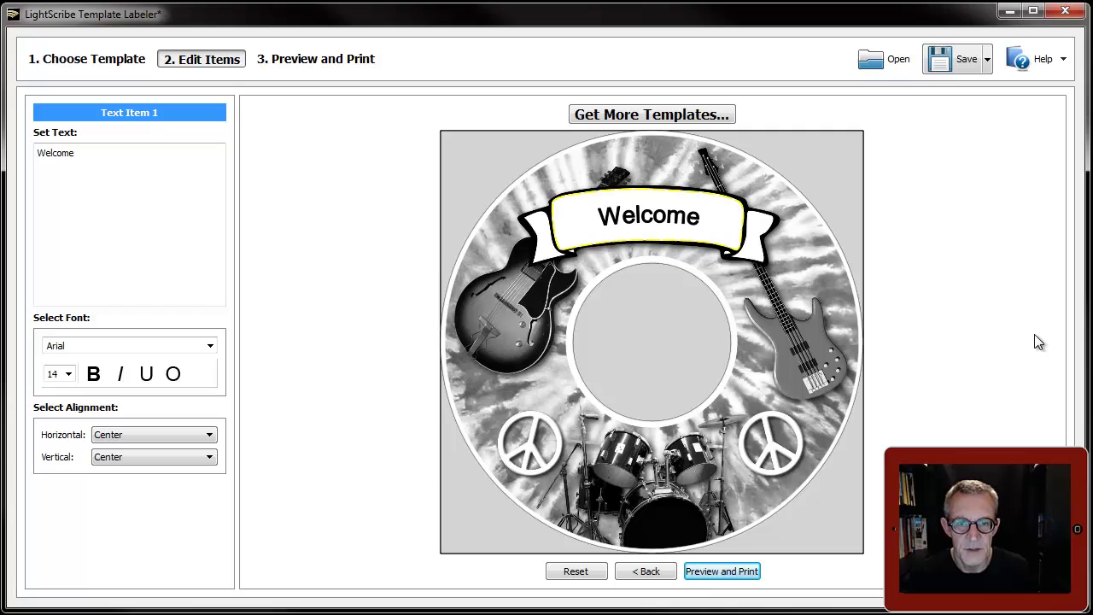
Open the online template gallery, retry the lightscribe.com home page, then close the Not Found tab.
left_click(649, 114)
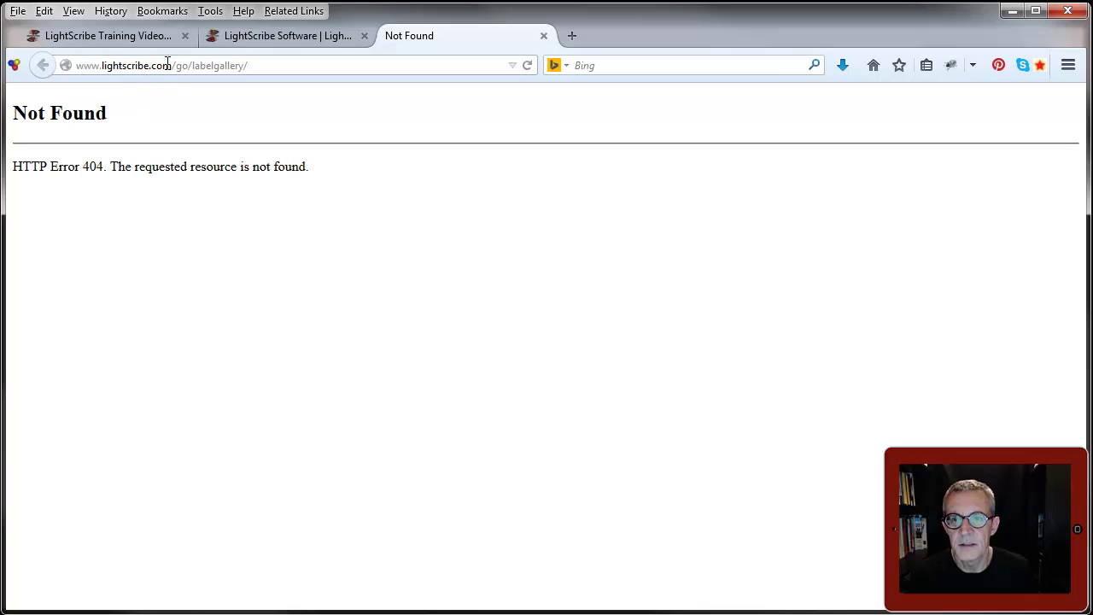
left_click_drag(172, 65, 248, 65)
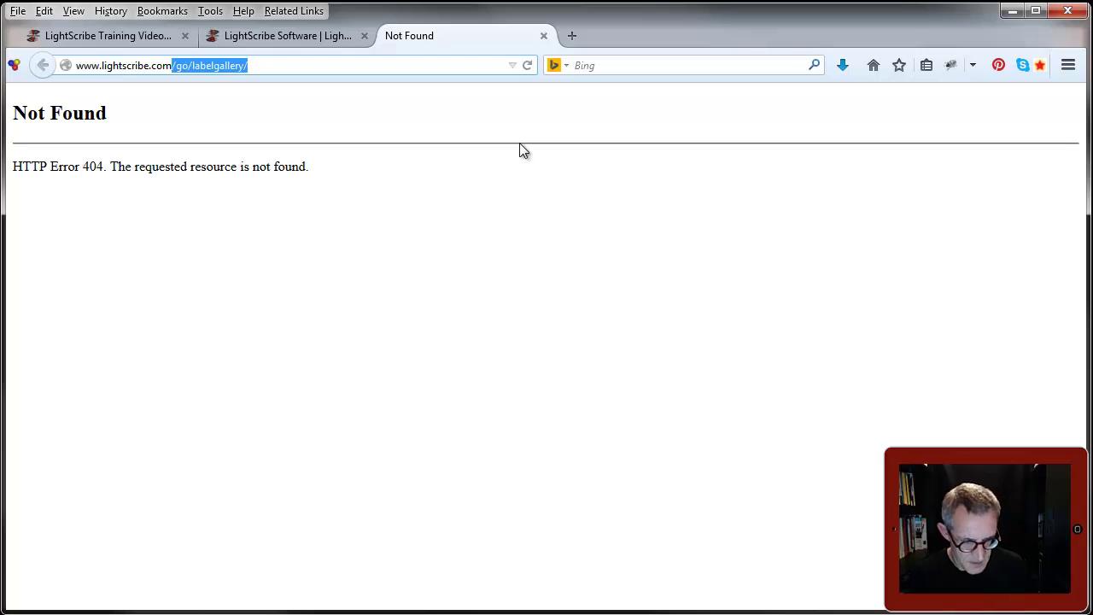
key("BackSpace")
key("Return")
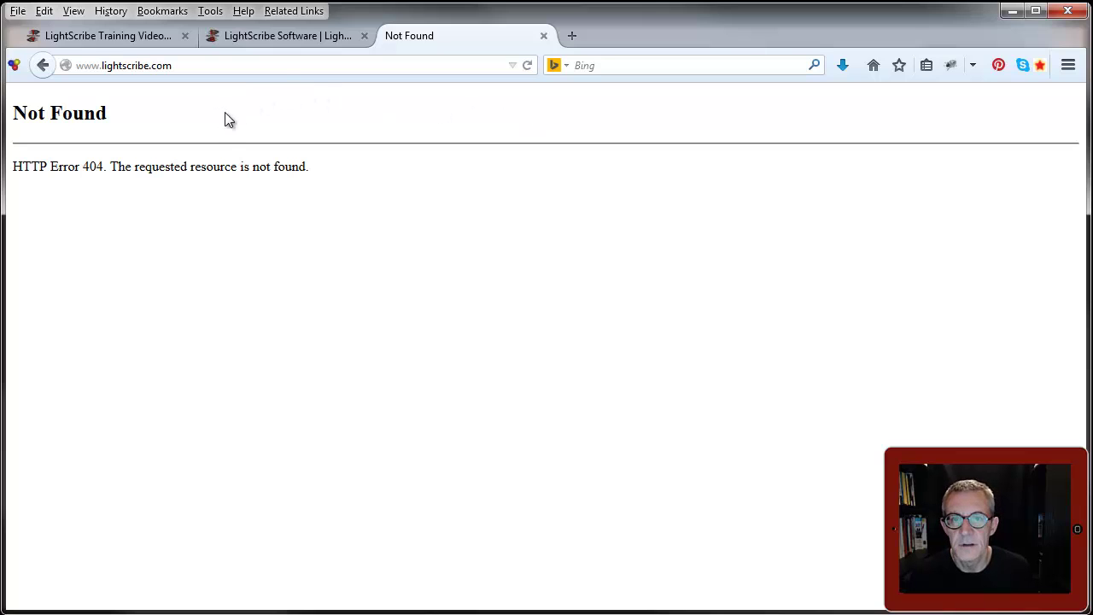
left_click(544, 36)
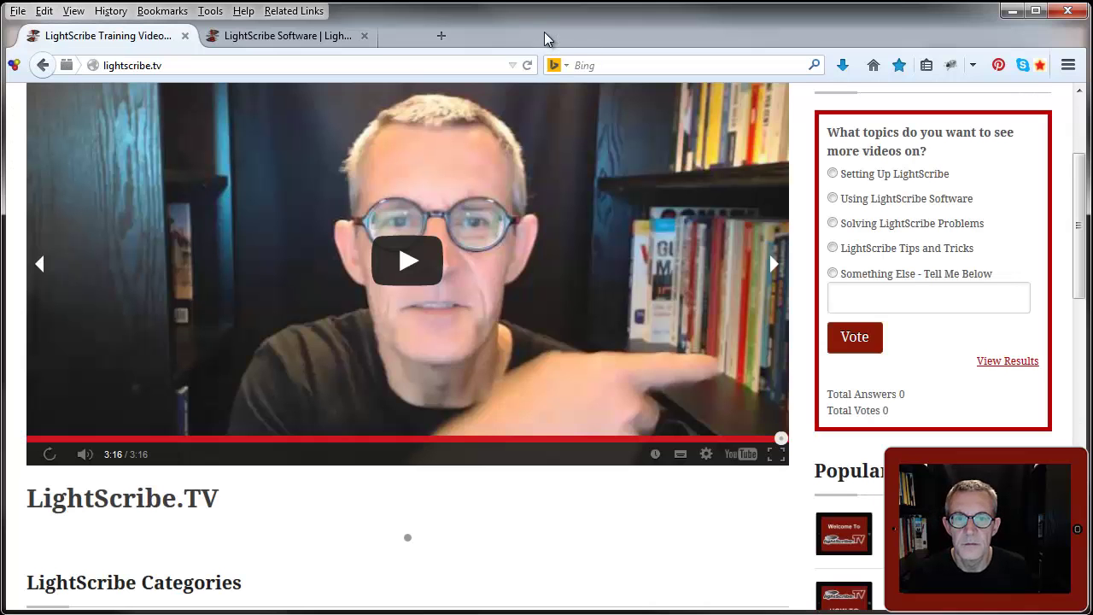
Minimize Firefox to bring back the Template Labeler showing the guitar Welcome label.
left_click(1012, 12)
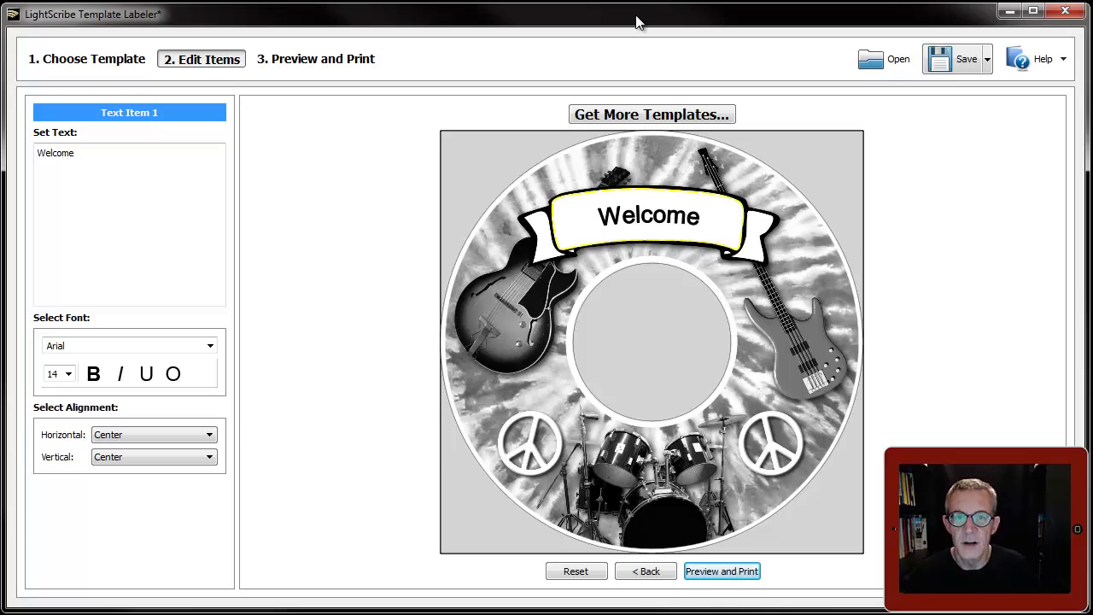
Apply the banner-with-three-boxes template and select its Welcome banner.
left_click(88, 64)
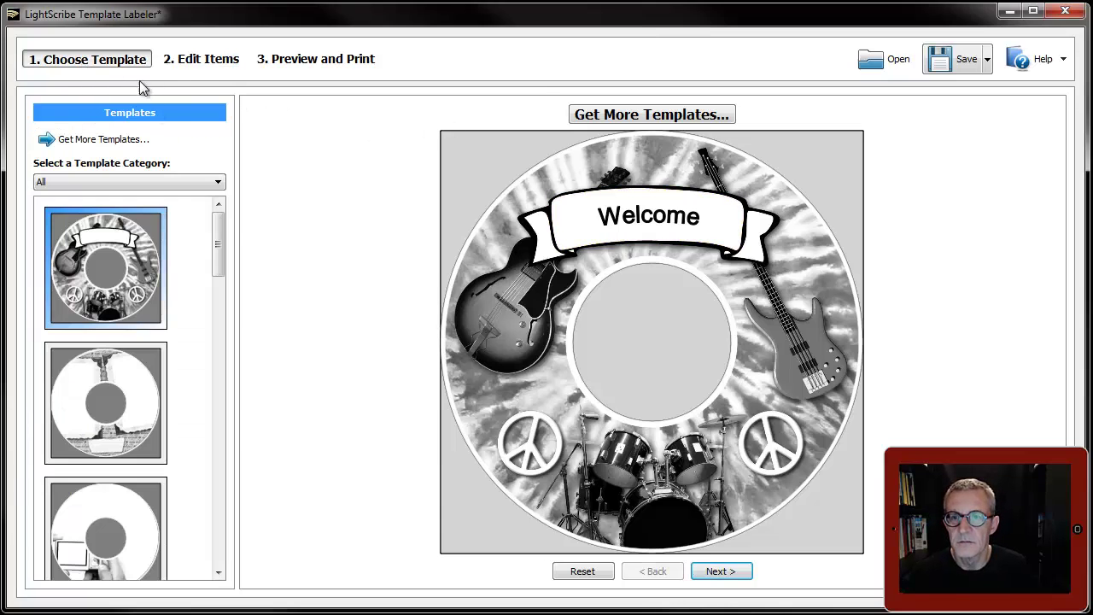
left_click_drag(219, 235, 221, 446)
left_click(120, 381)
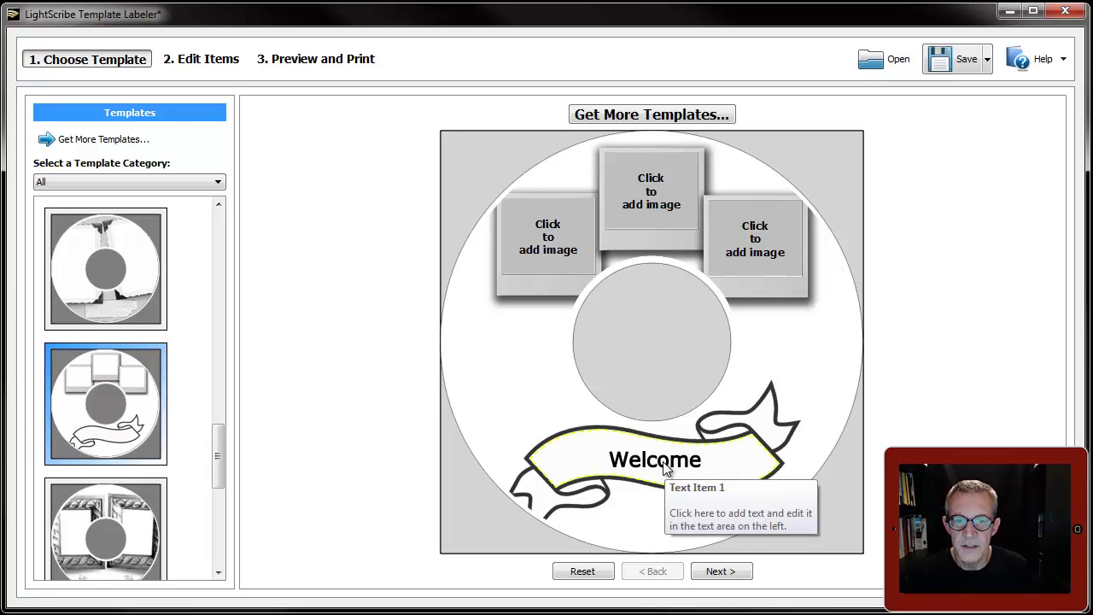
left_click(665, 466)
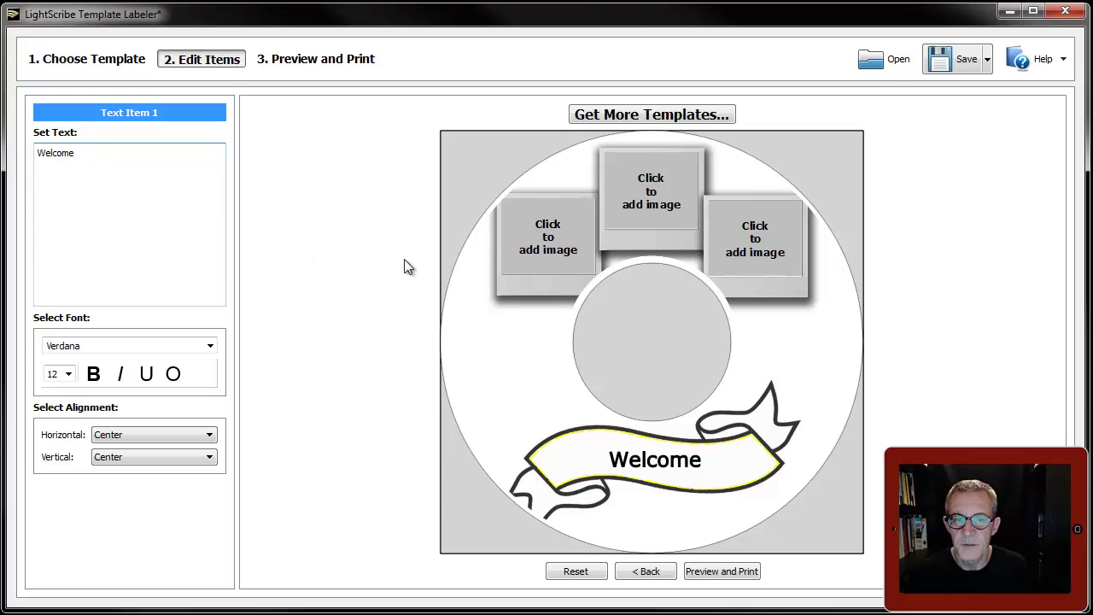
Select the left, top and right image placeholders in turn, three times over.
left_click(561, 227)
left_click(644, 189)
left_click(756, 231)
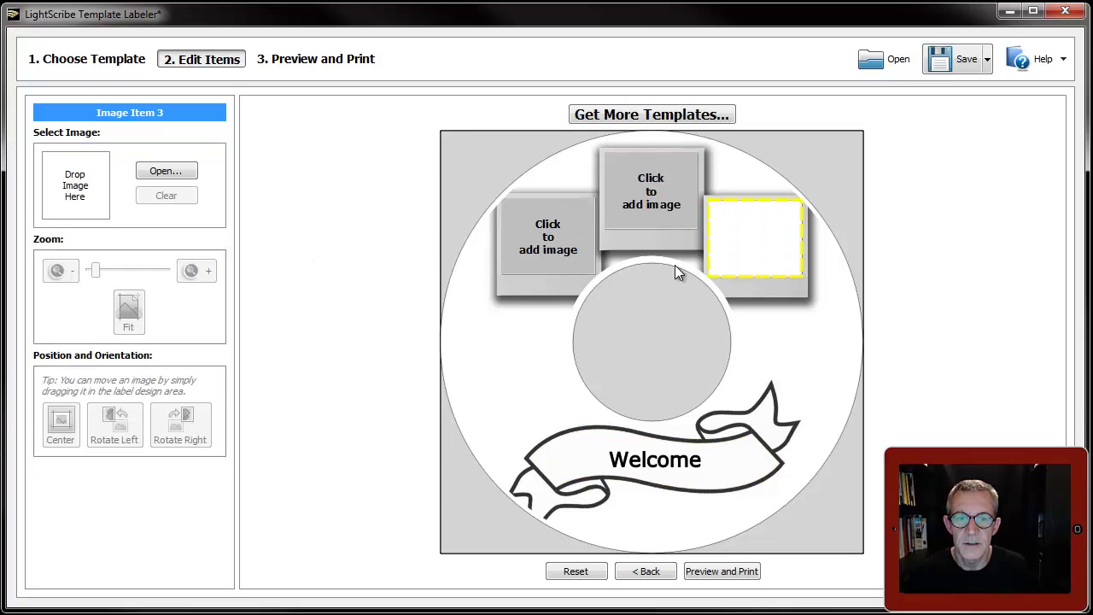
left_click(549, 240)
left_click(628, 192)
left_click(757, 239)
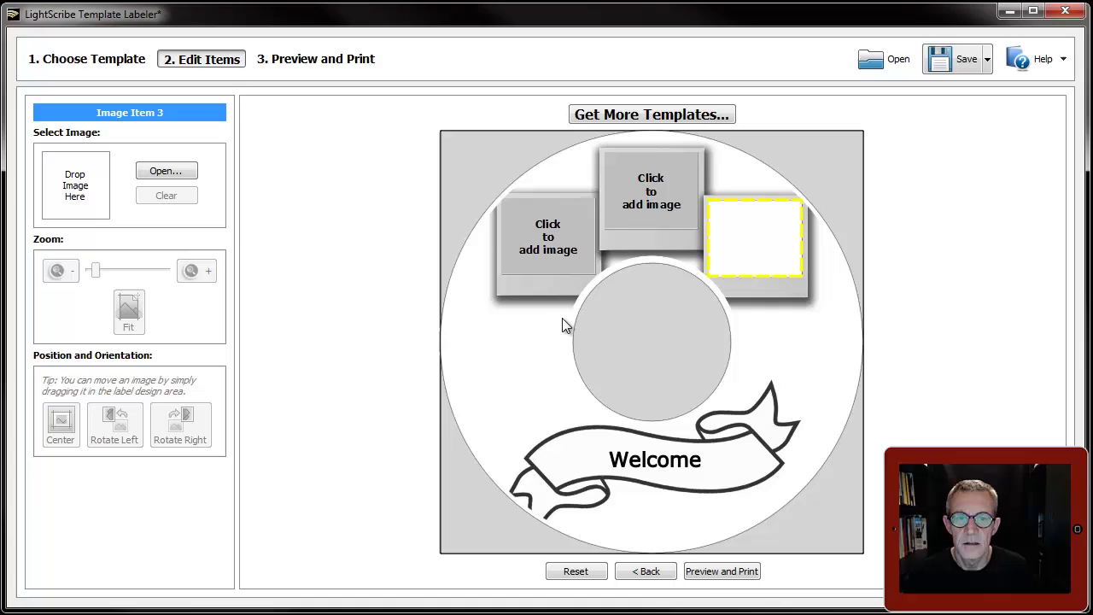
left_click(557, 241)
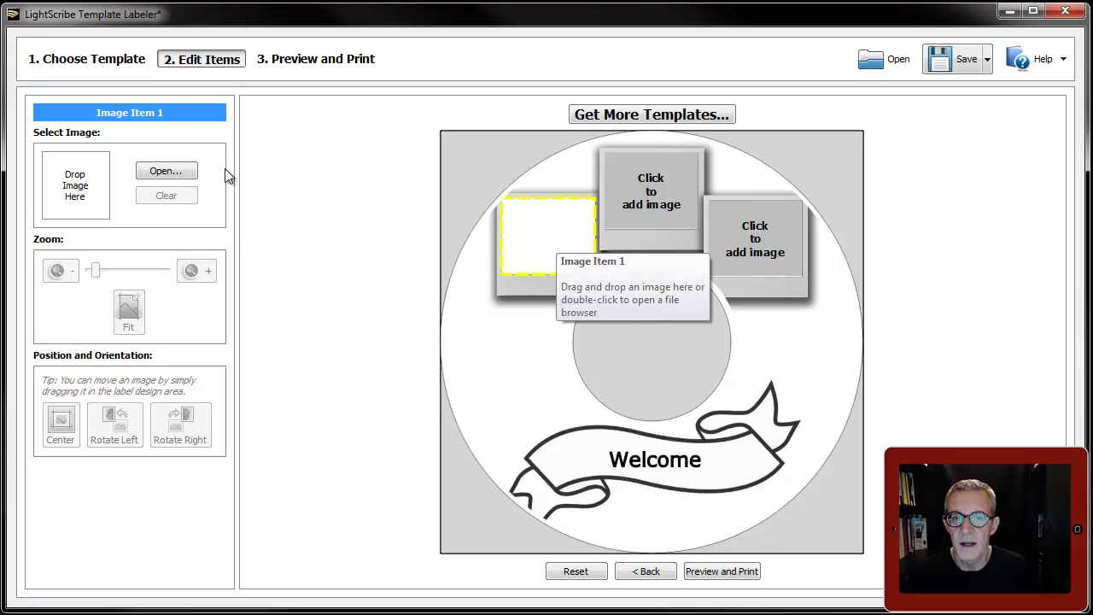
left_click(615, 183)
left_click(773, 229)
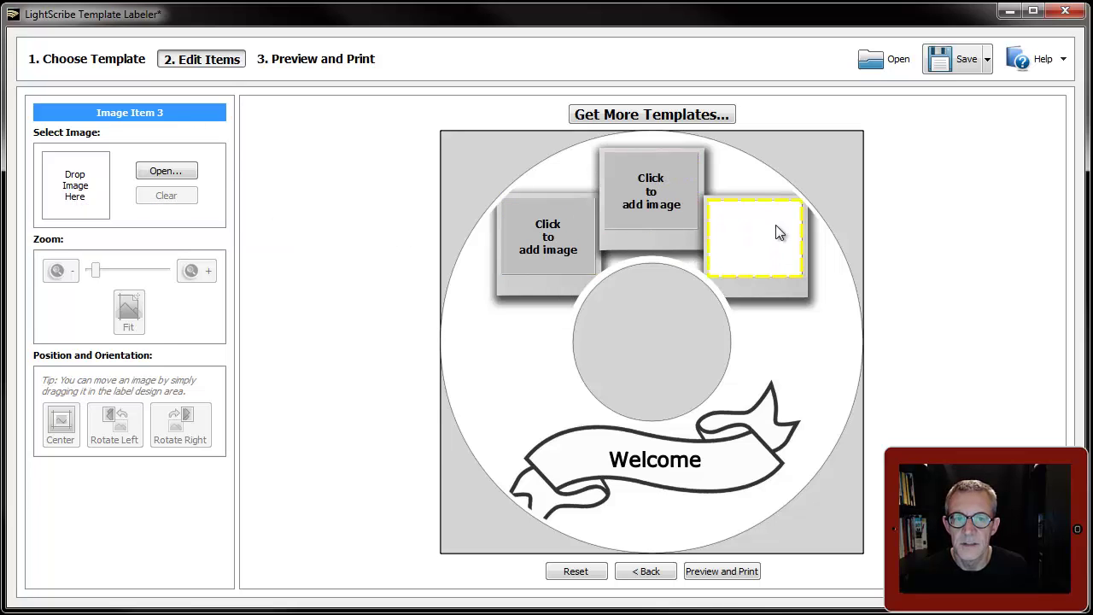
Switch to the two-picture-frame template and select its left and right frames.
left_click(92, 60)
left_click_drag(219, 438, 217, 476)
left_click(132, 380)
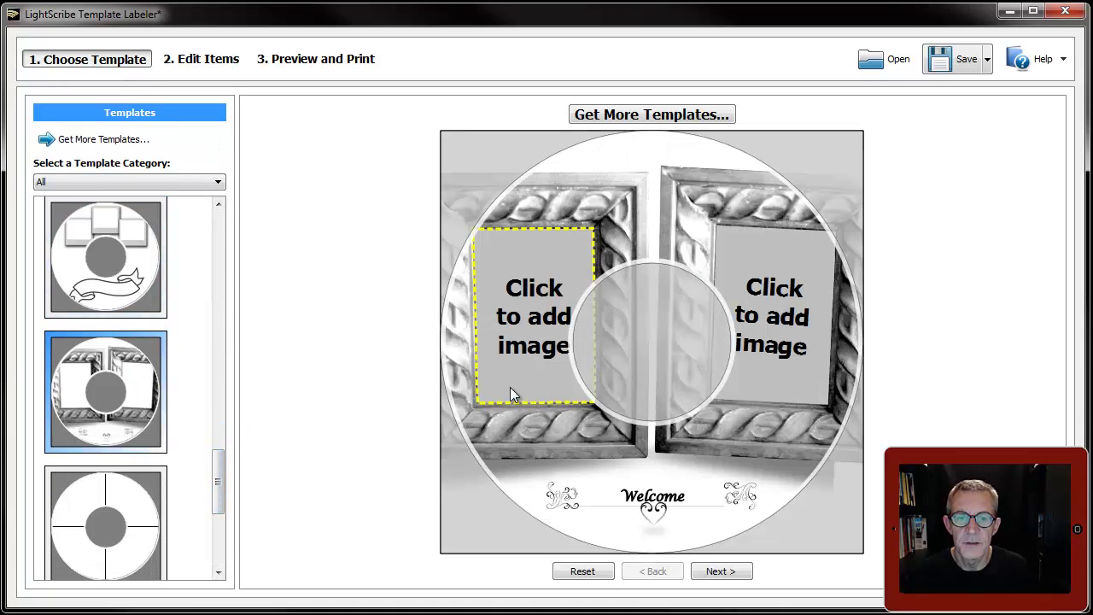
left_click(508, 285)
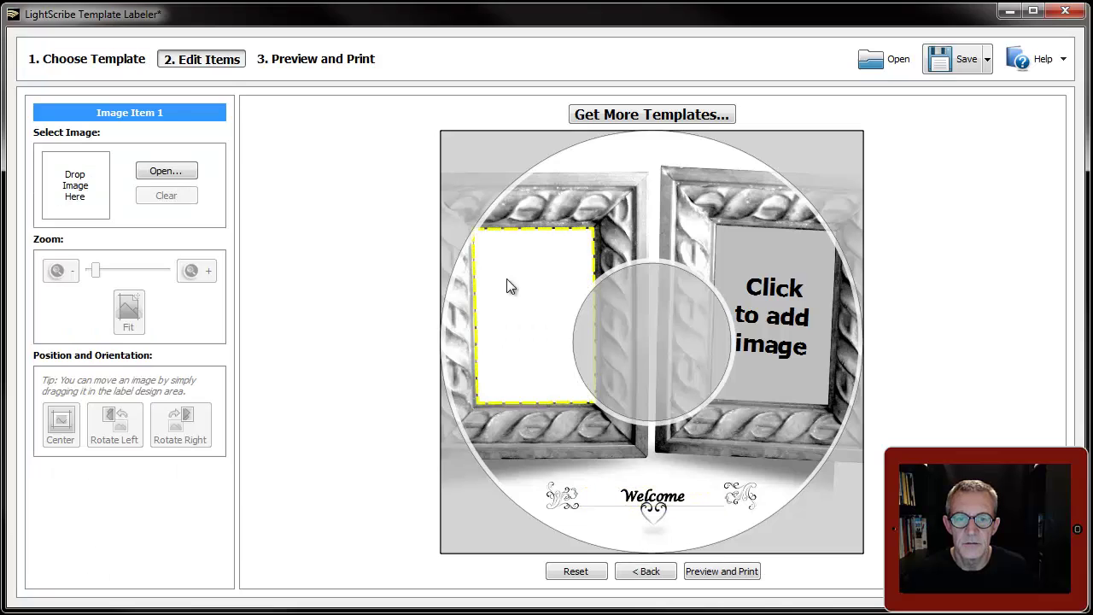
left_click(798, 310)
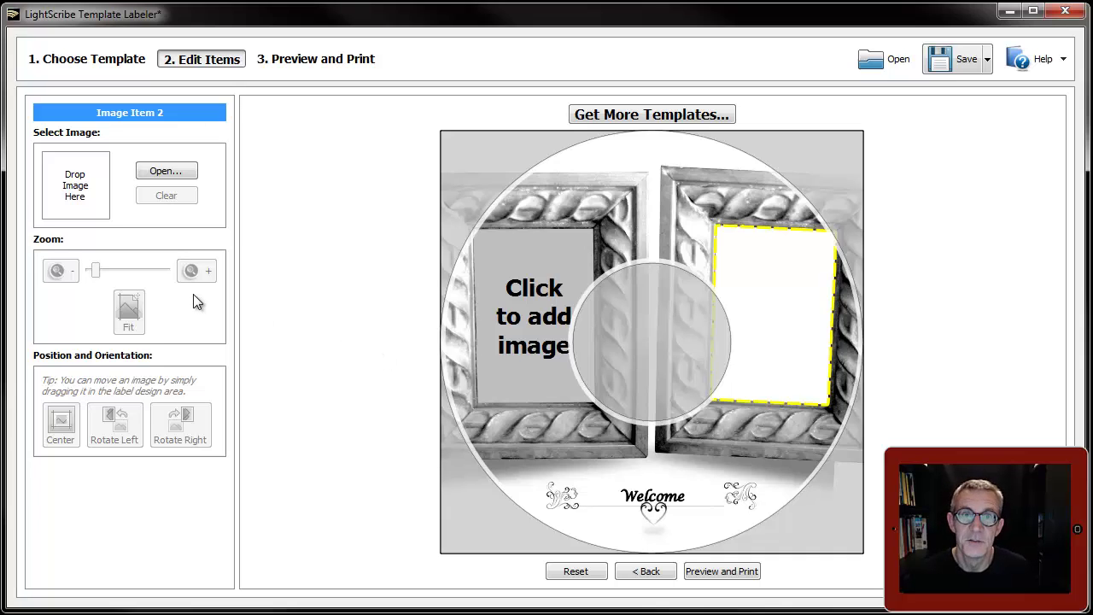
Apply the four-quadrant template and select each of its curved text items.
left_click(86, 62)
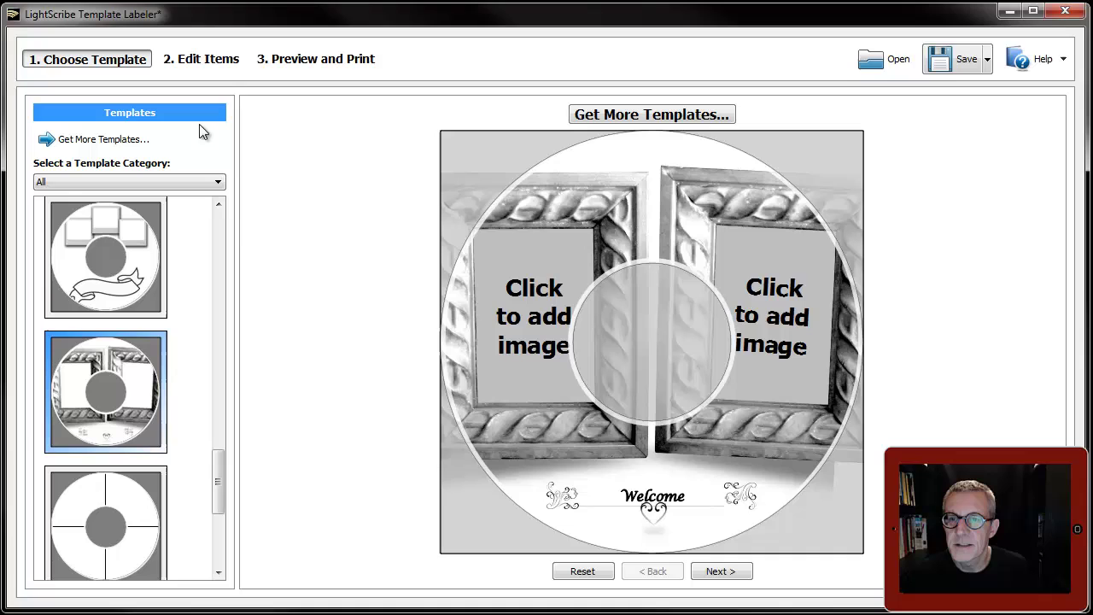
left_click_drag(219, 470, 221, 521)
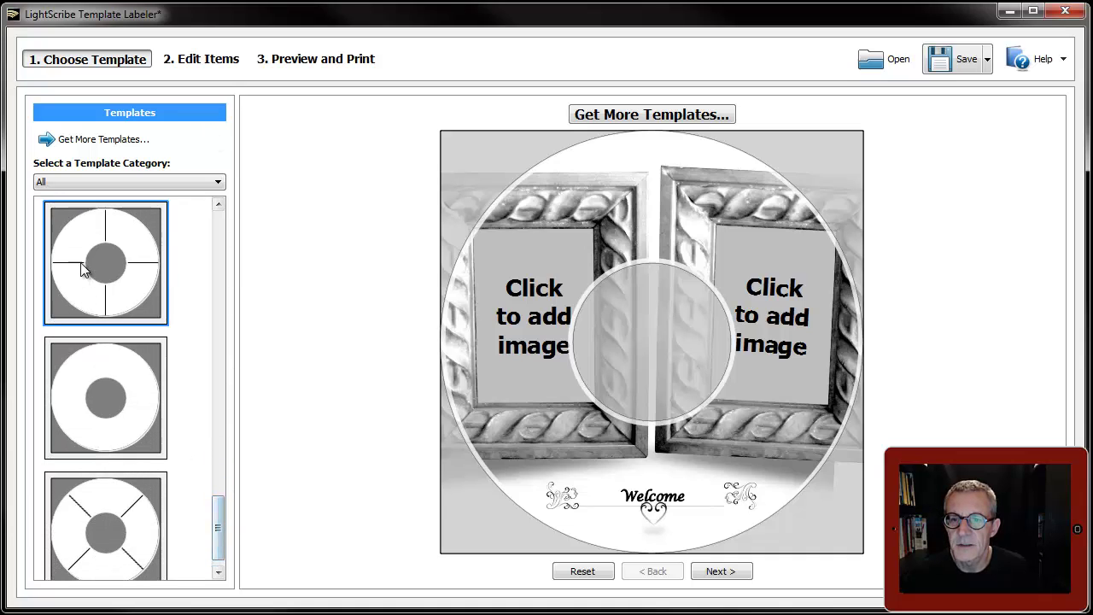
left_click(84, 270)
left_click(488, 243)
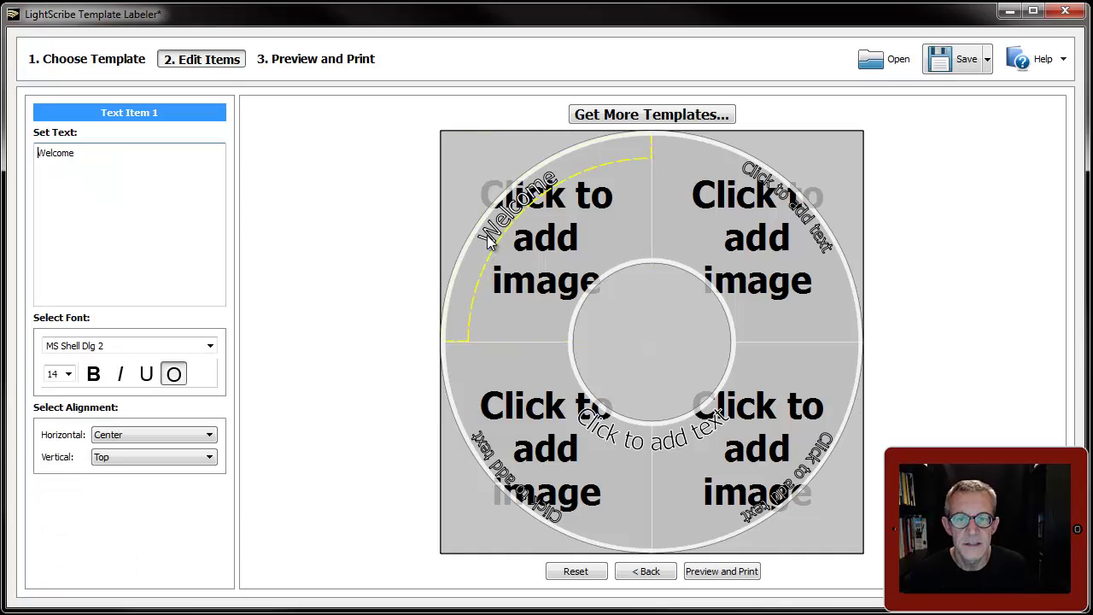
left_click(788, 201)
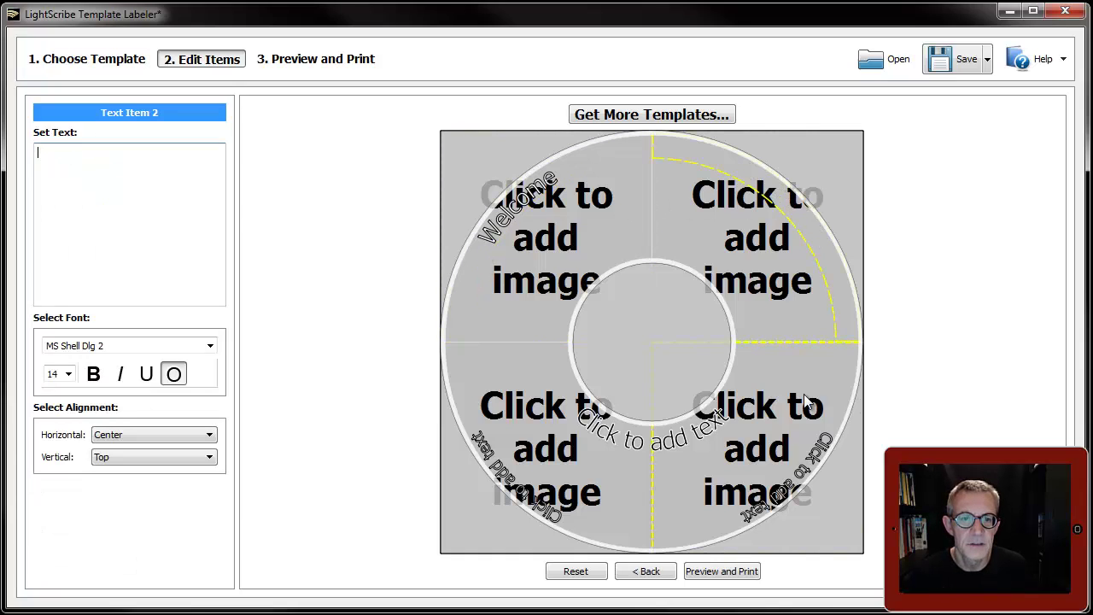
left_click(788, 474)
left_click(534, 506)
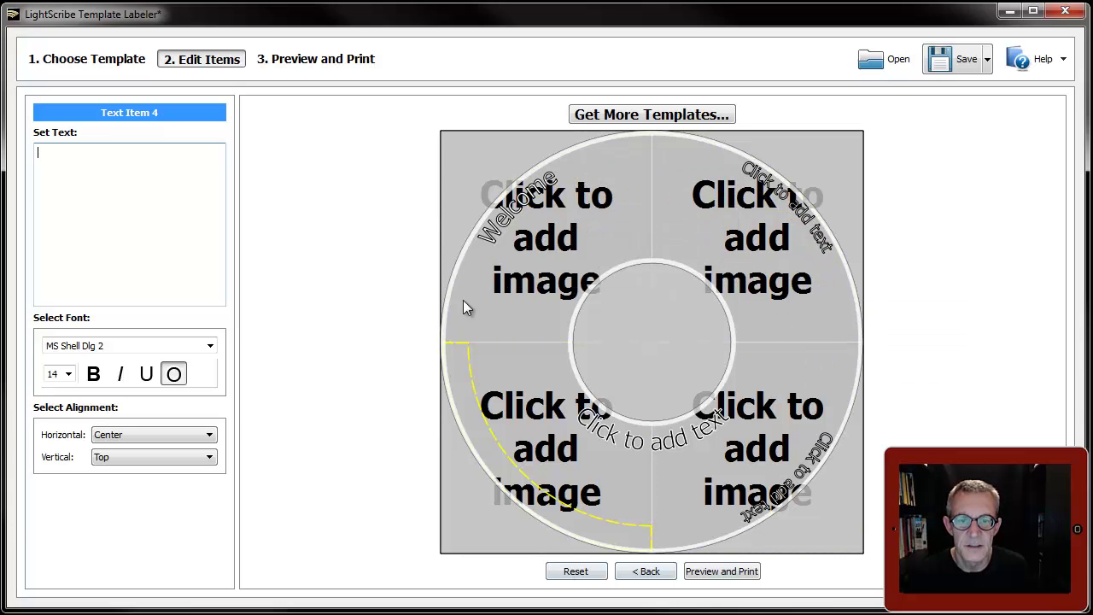
Select the four image quadrants: upper-left, upper-right, lower-right, lower-left.
left_click(618, 244)
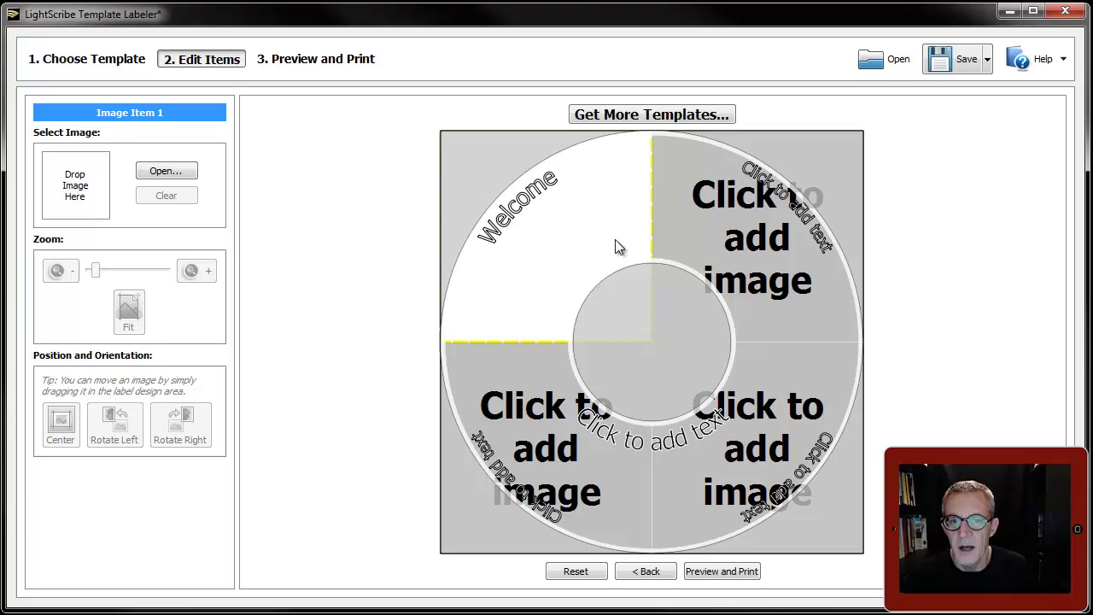
left_click(751, 273)
left_click(767, 450)
left_click(532, 434)
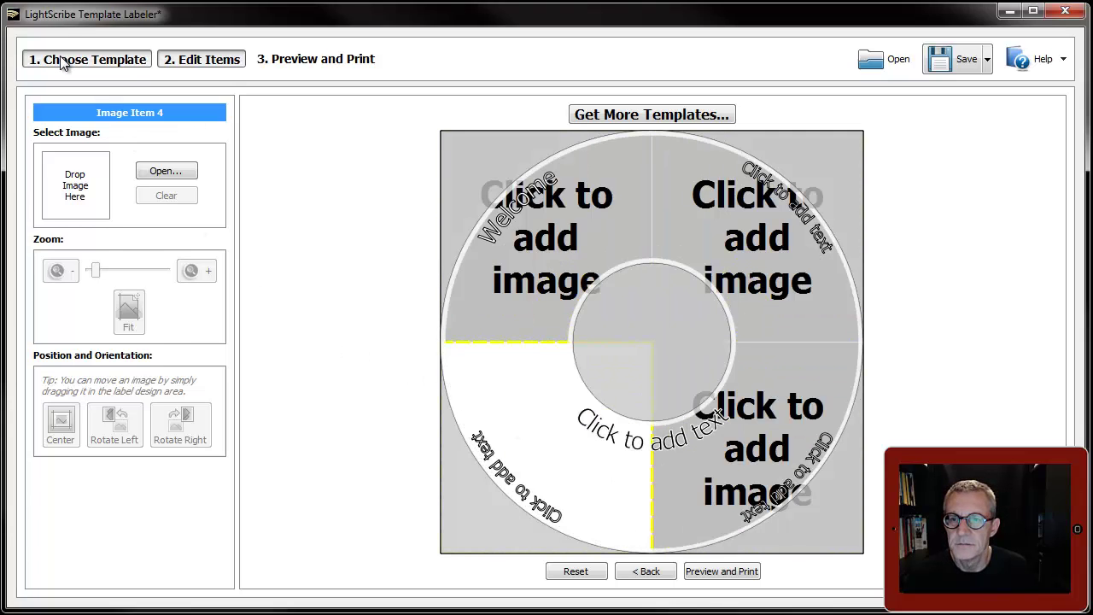
Try the diagonal four-section template, then switch to the single-image template with curved text.
left_click(94, 59)
left_click(160, 502)
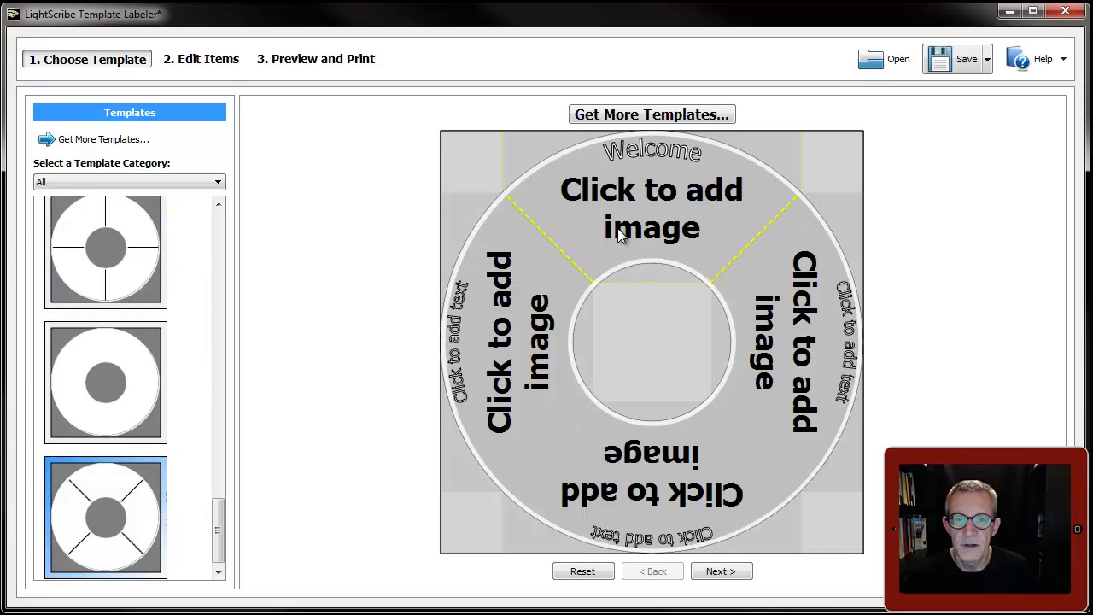
left_click(626, 212)
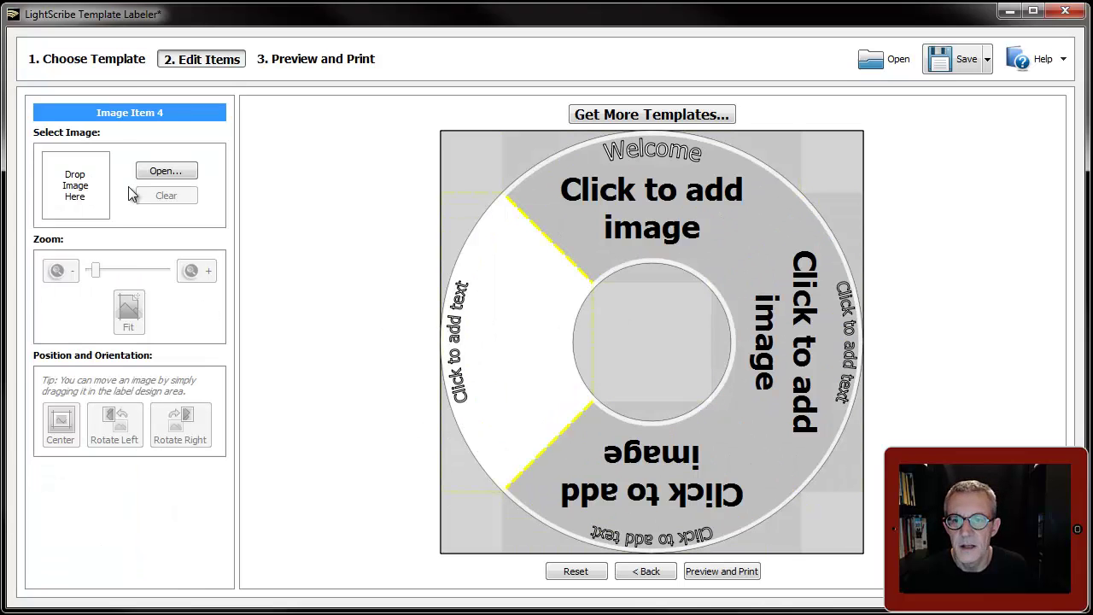
left_click(67, 60)
left_click(103, 363)
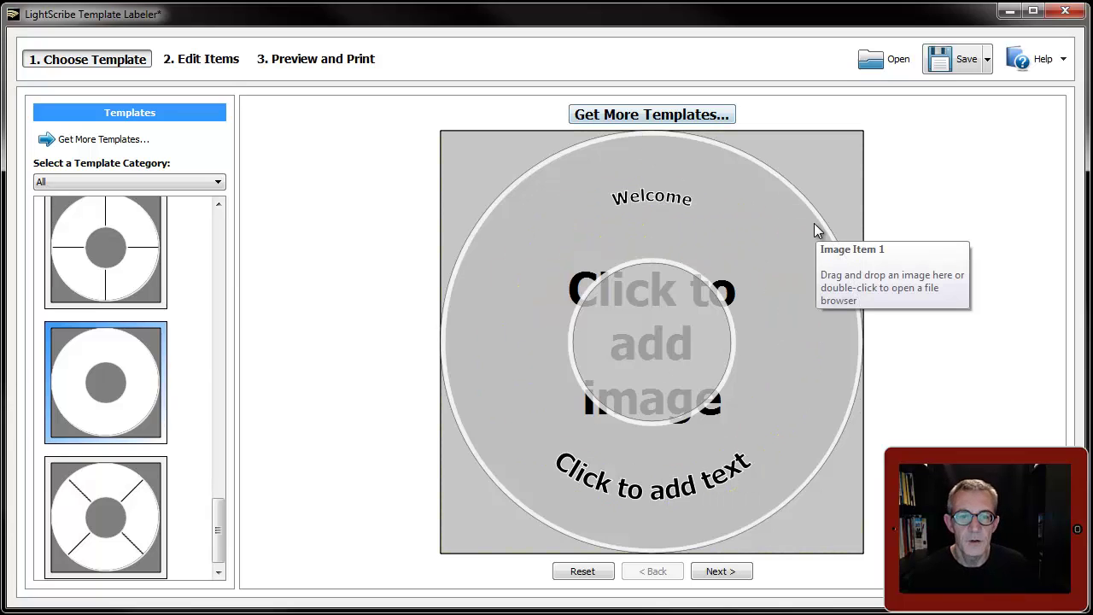
Select the curved Welcome text, preview the label in Print Options, then cancel without printing.
left_click(664, 196)
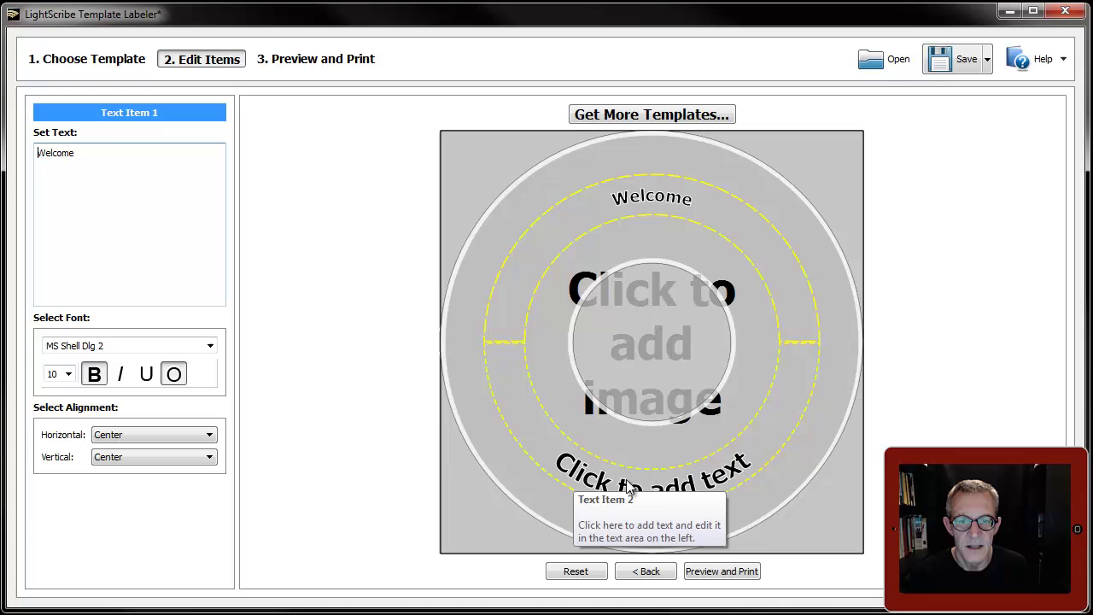
left_click(743, 568)
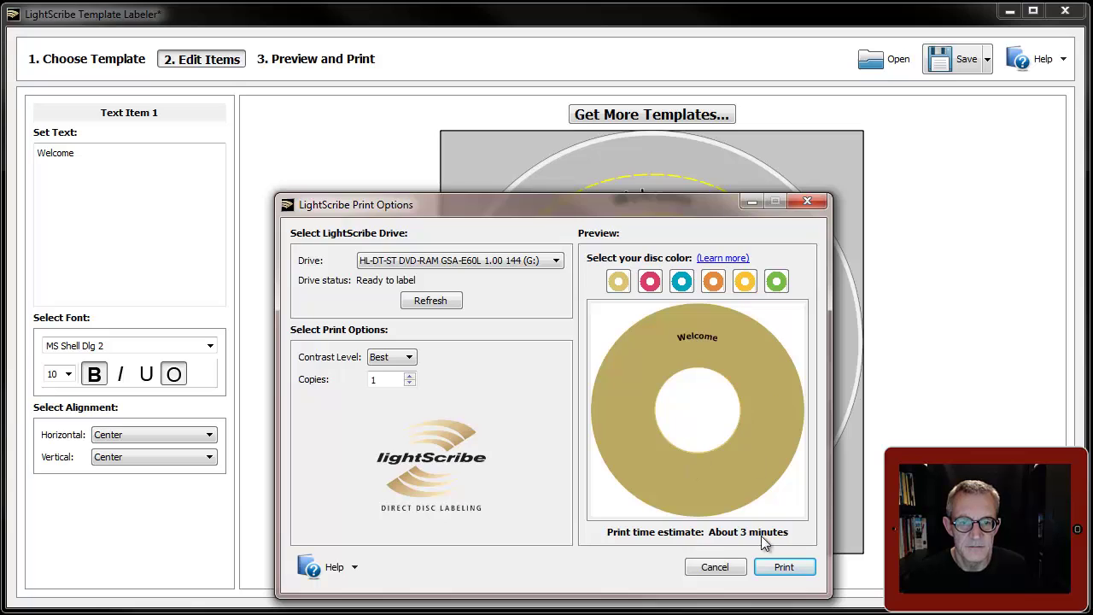
left_click(716, 567)
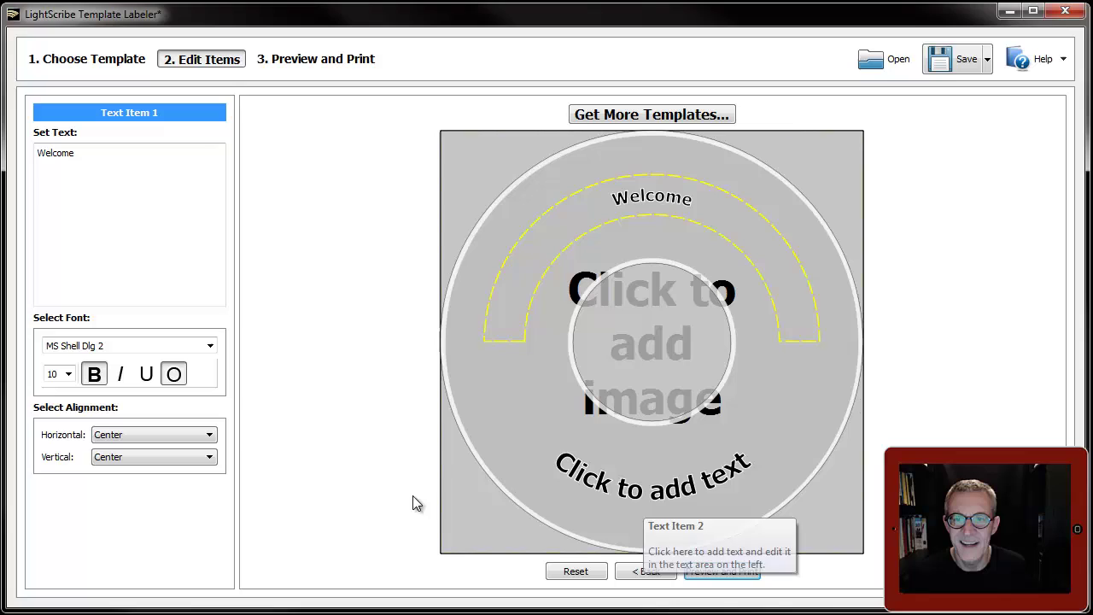
Make the Welcome text solid, regular weight, and set it in the Algerian font.
left_click(173, 374)
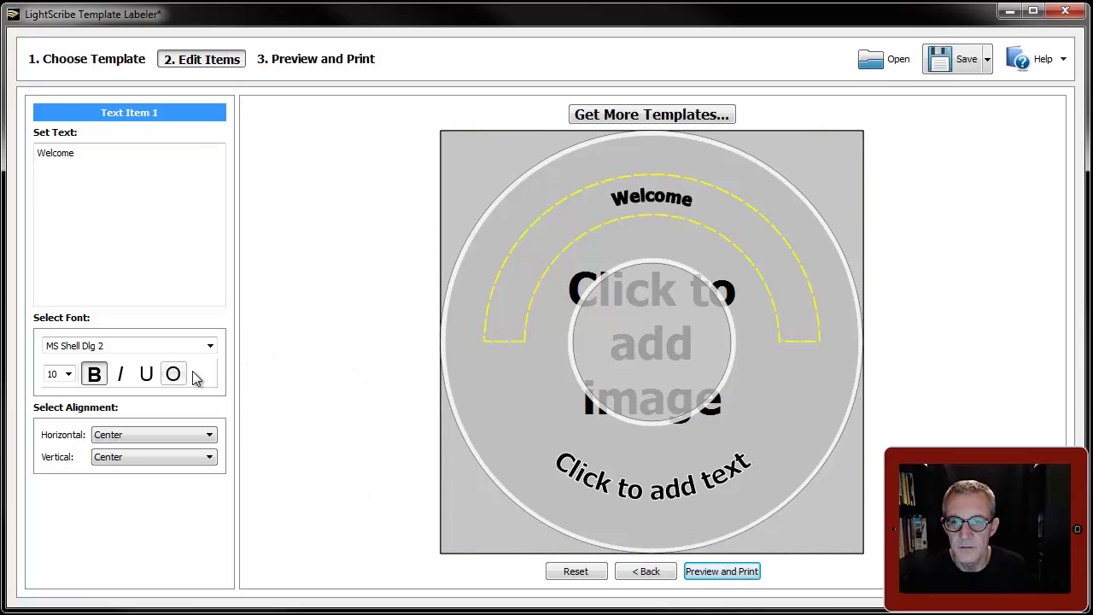
left_click(94, 375)
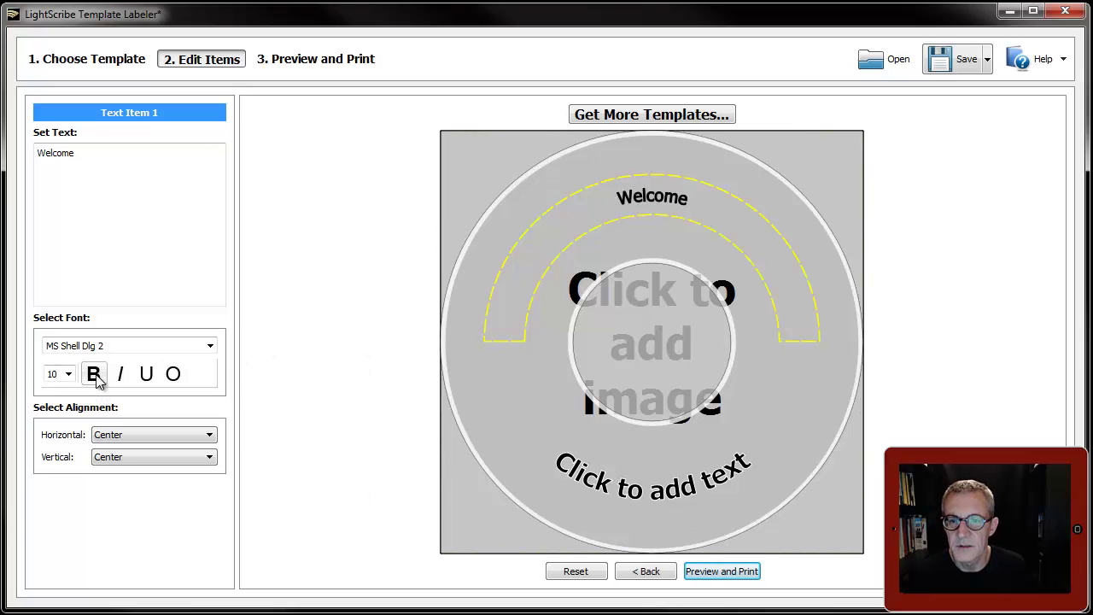
left_click(209, 346)
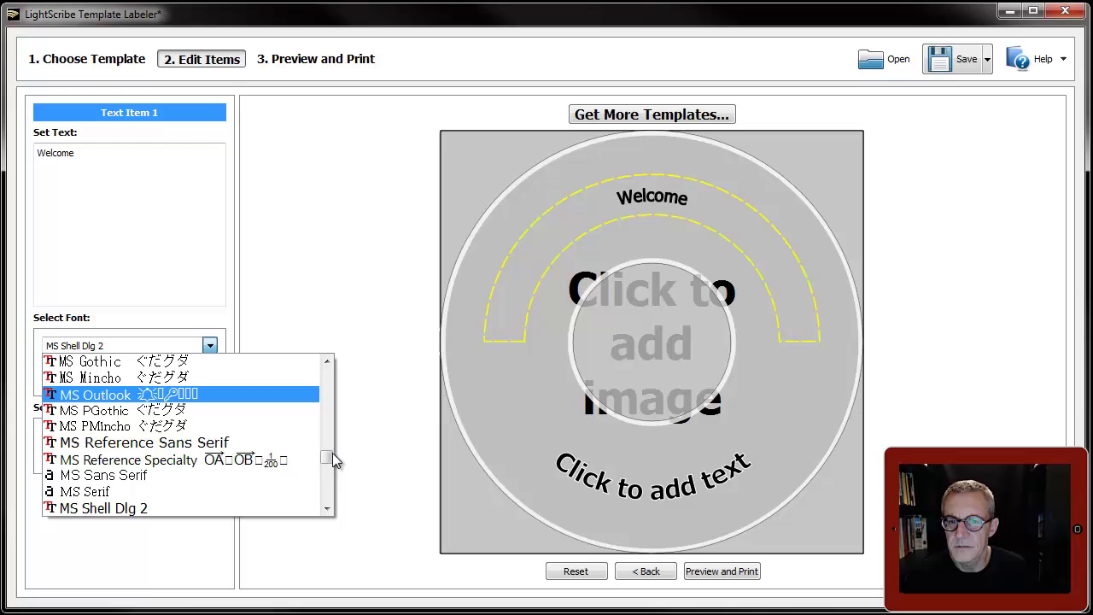
left_click_drag(328, 453, 324, 374)
left_click(106, 408)
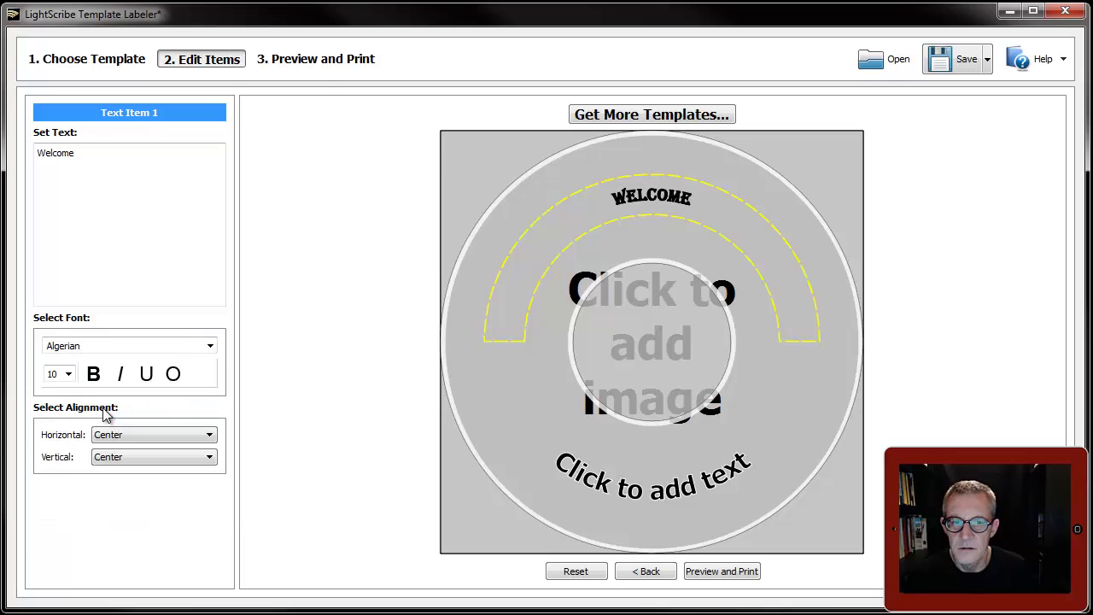
Change the Welcome font to Arial and make it bold again at size 10.
left_click(210, 346)
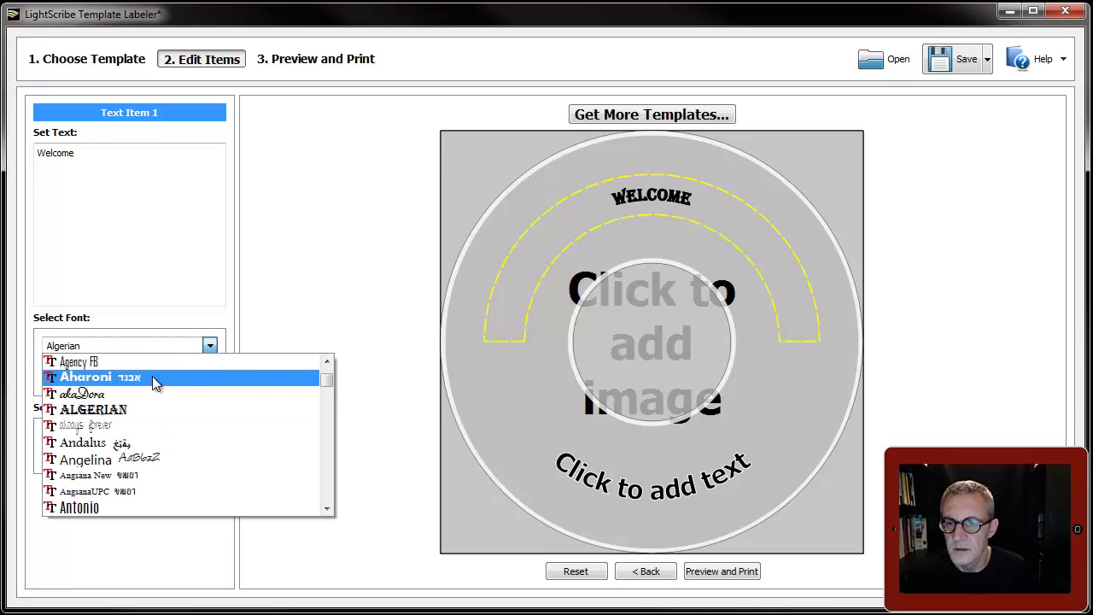
left_click(327, 363)
left_click(327, 363)
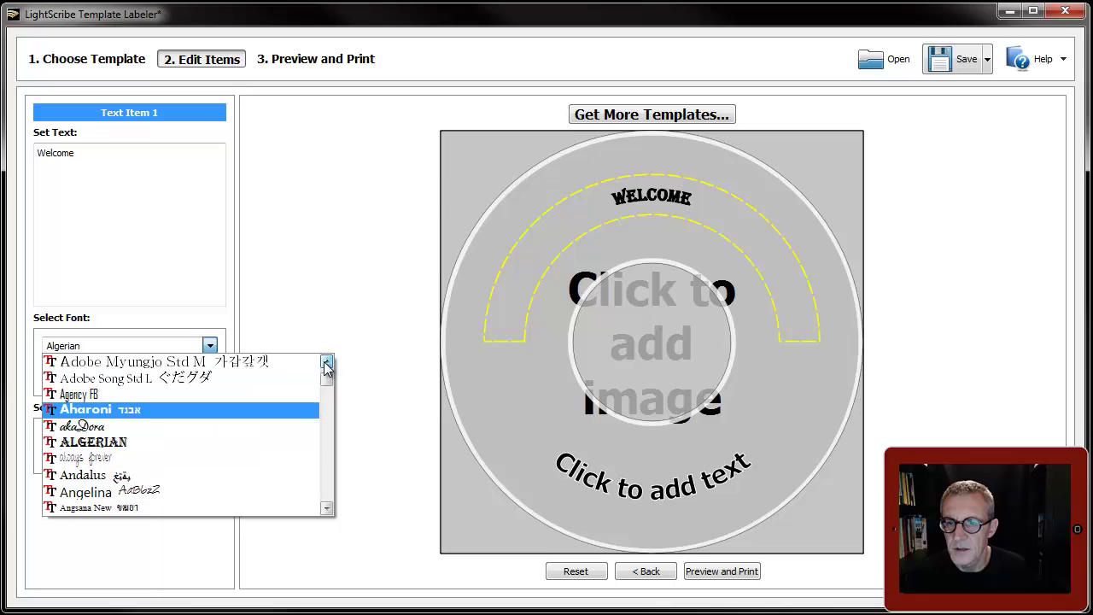
left_click(327, 363)
left_click(327, 363)
left_click(327, 363)
left_click(326, 363)
left_click(326, 363)
left_click(327, 363)
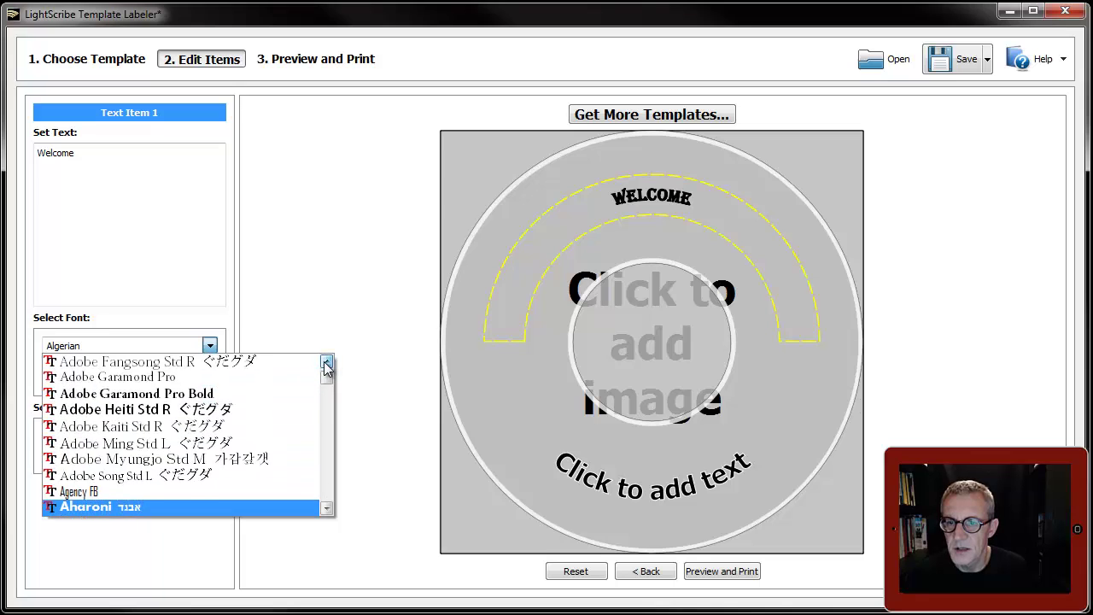
left_click(326, 363)
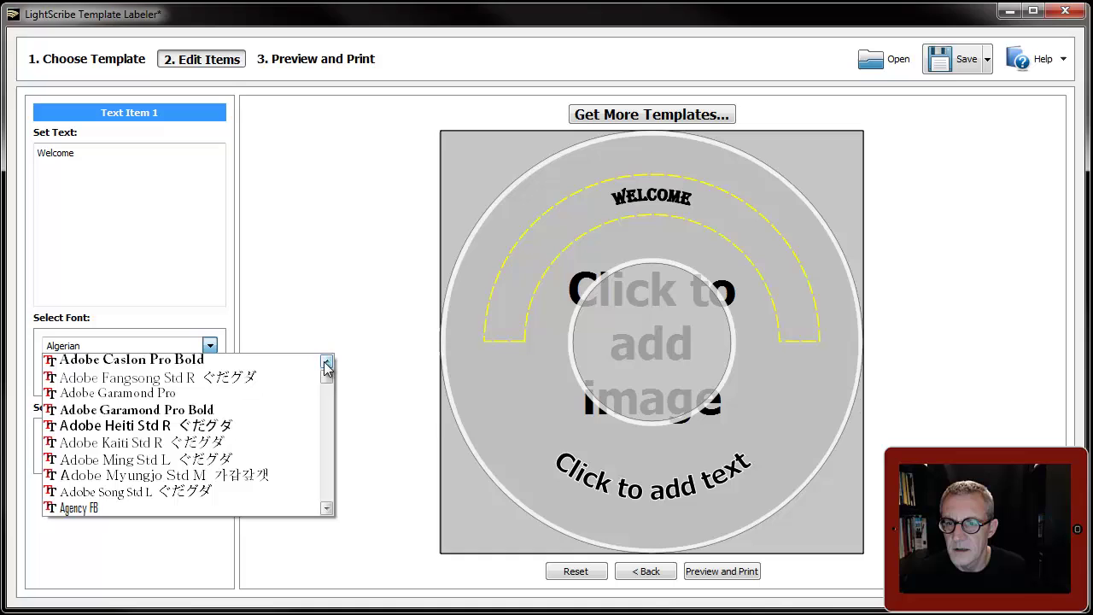
left_click(327, 509)
left_click(328, 509)
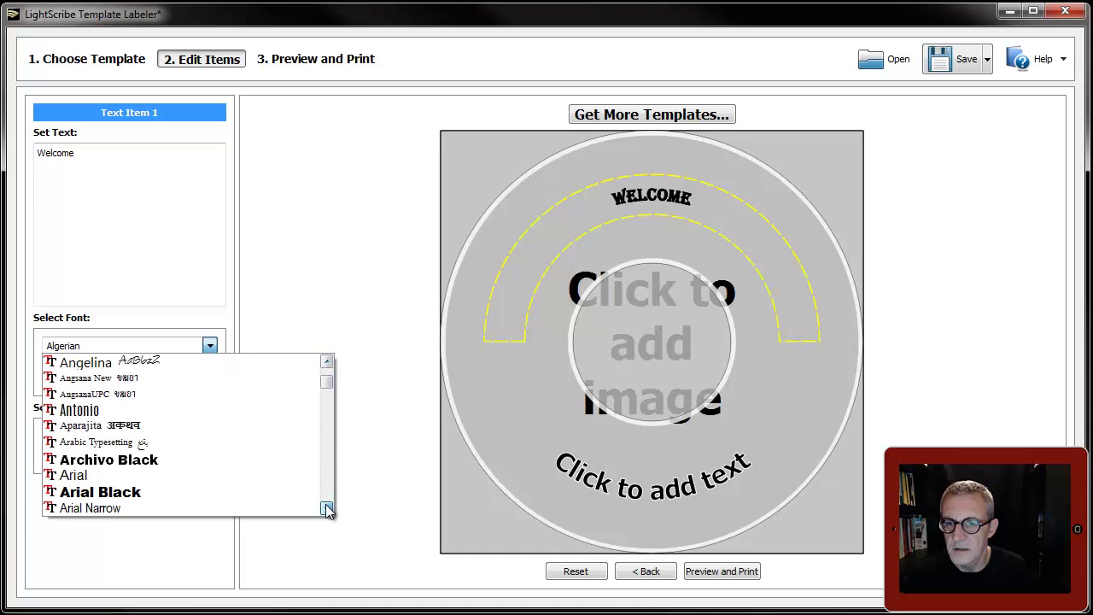
left_click(115, 476)
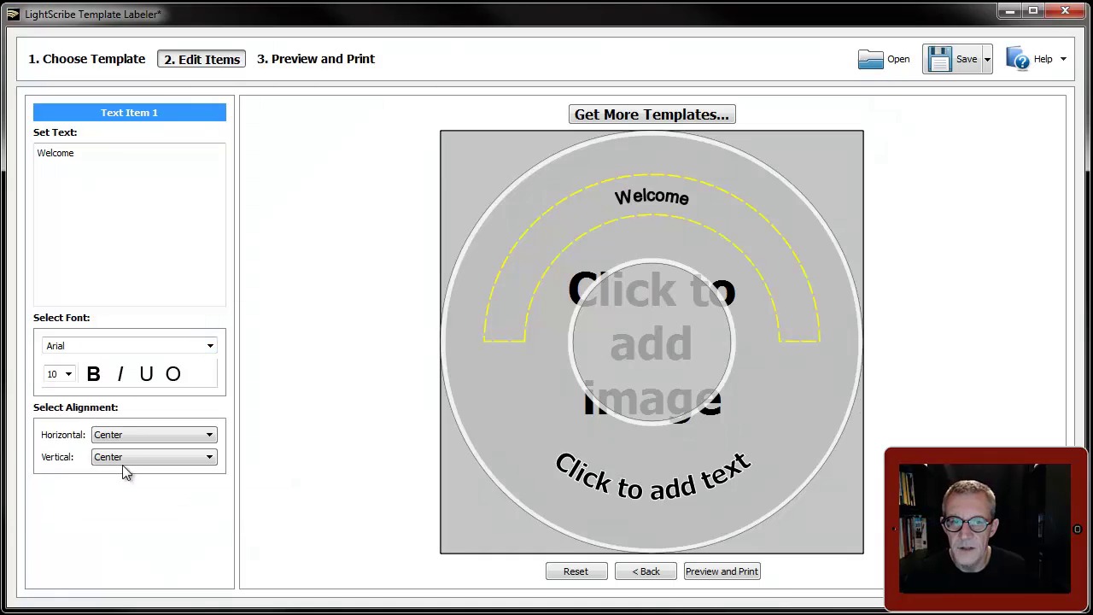
left_click(93, 374)
left_click(68, 375)
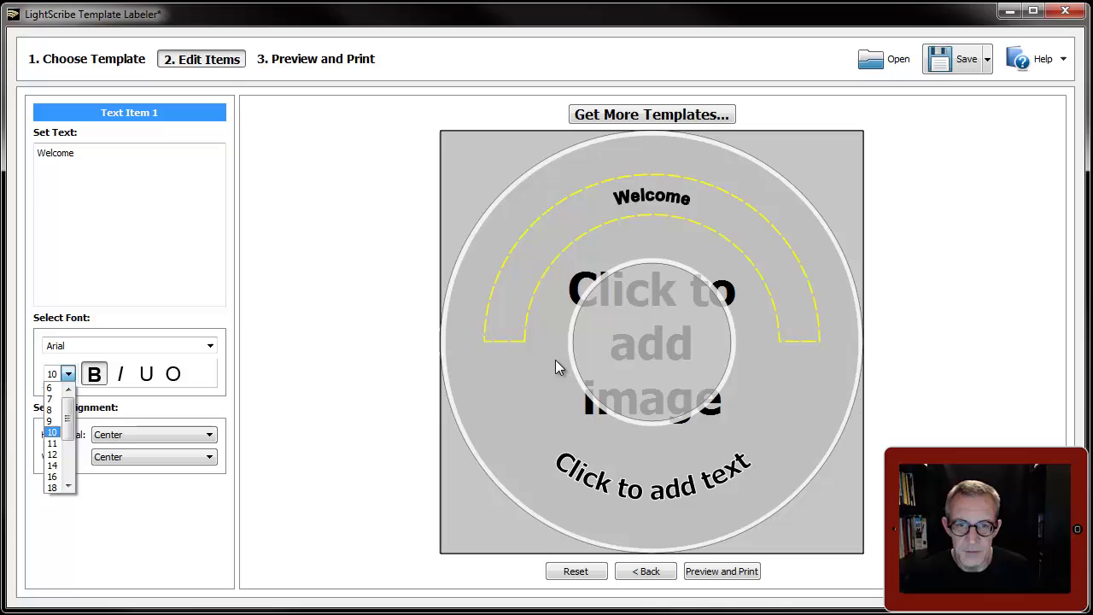
Replace Welcome with 'LightScribe Toolbox' and select the disc's central image placeholder.
double_click(79, 153)
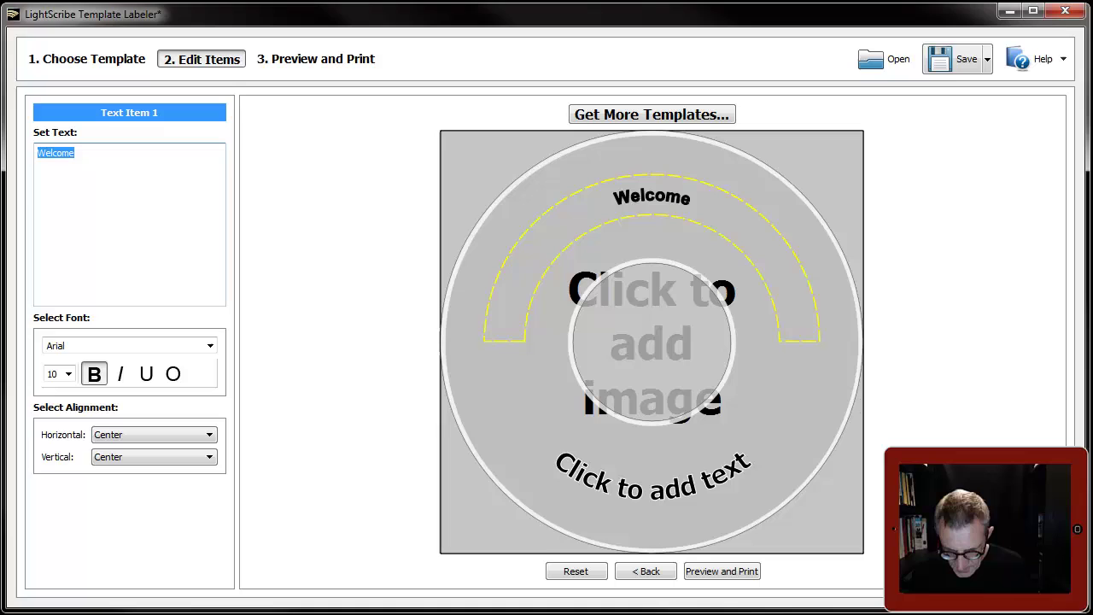
type("LightS")
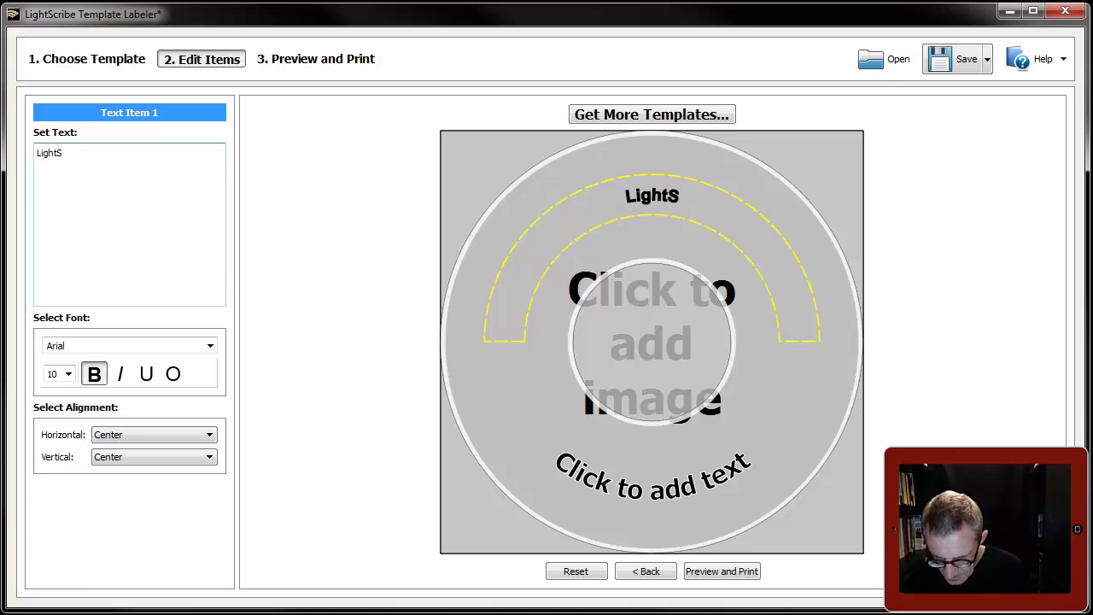
type("cribe")
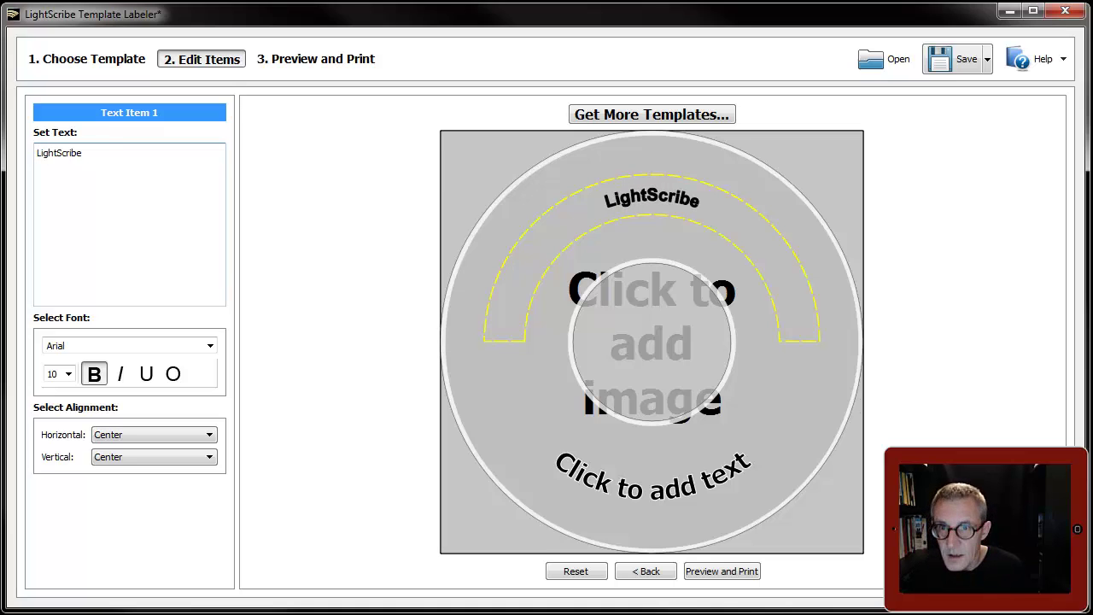
type(" Toolbox")
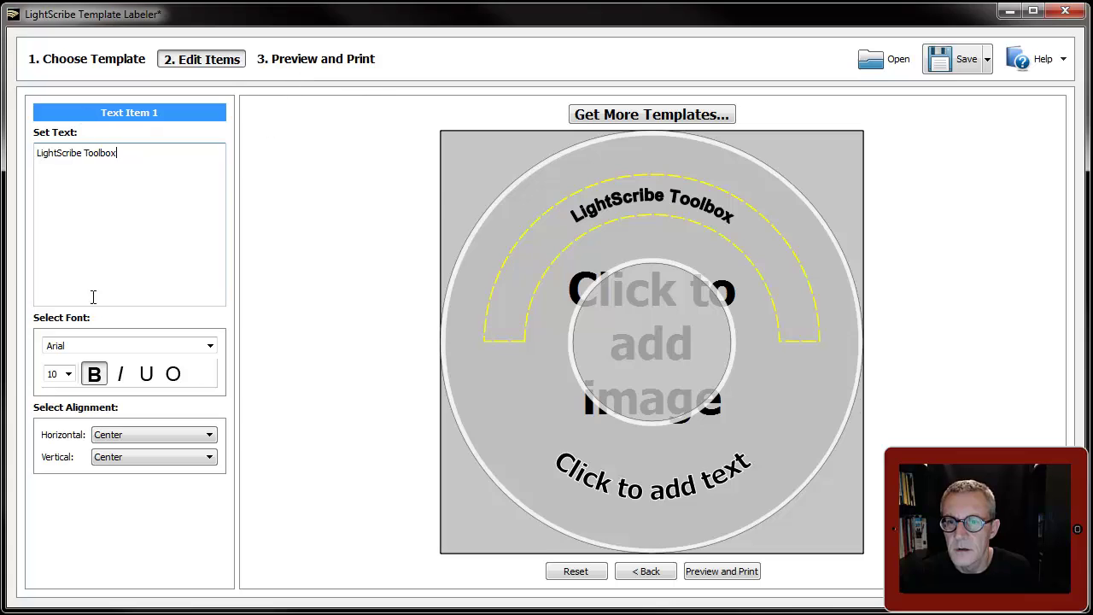
left_click(537, 412)
left_click(539, 290)
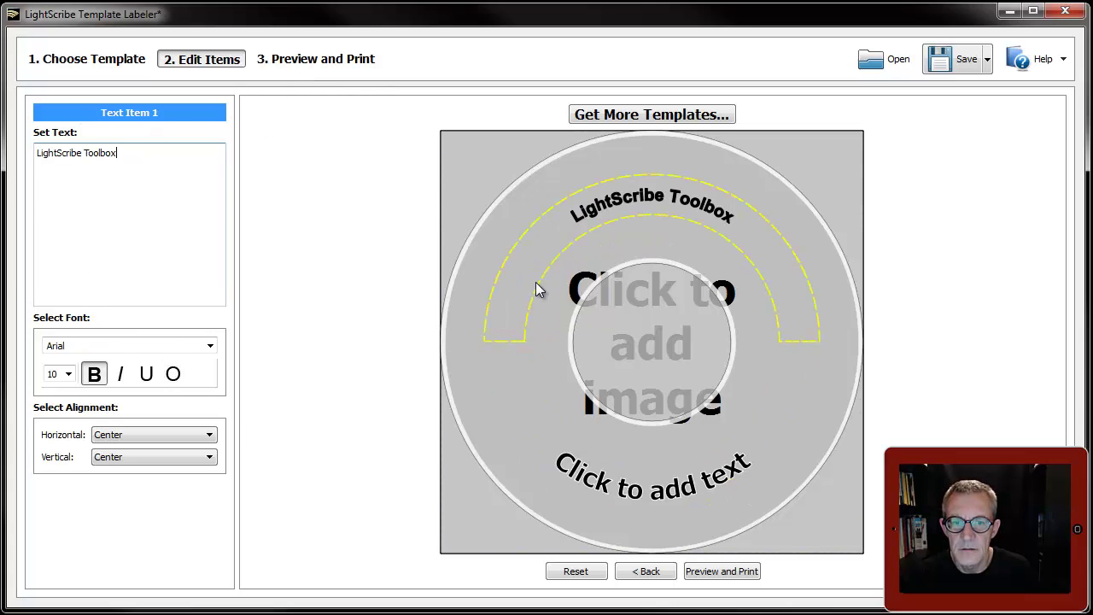
left_click(564, 323)
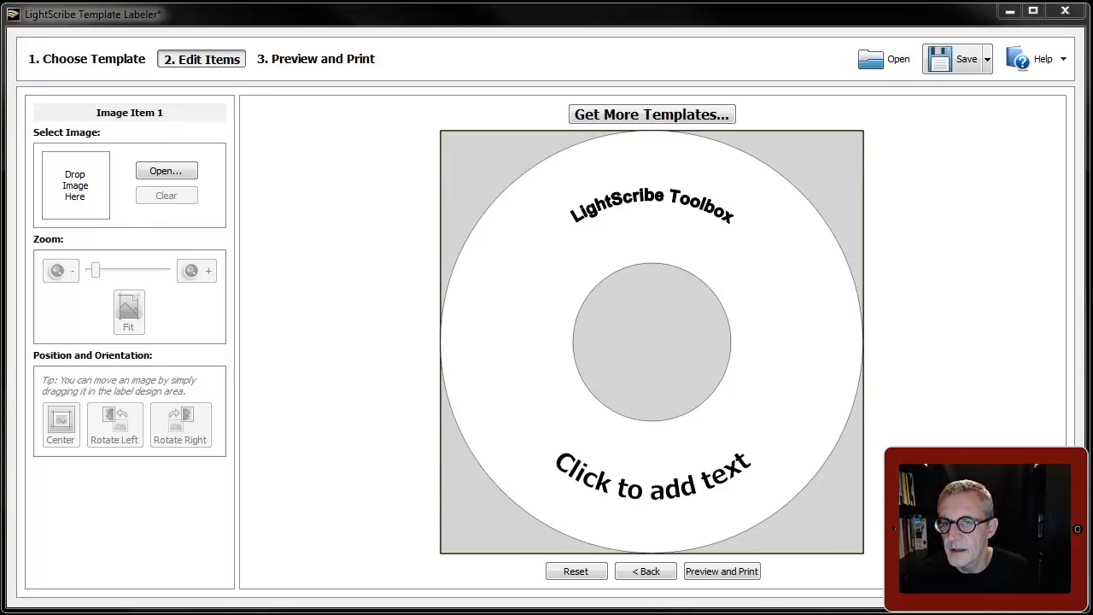
Drop the product-box image onto the disc and enlarge the title to 14 point.
left_click_drag(68, 151, 86, 190)
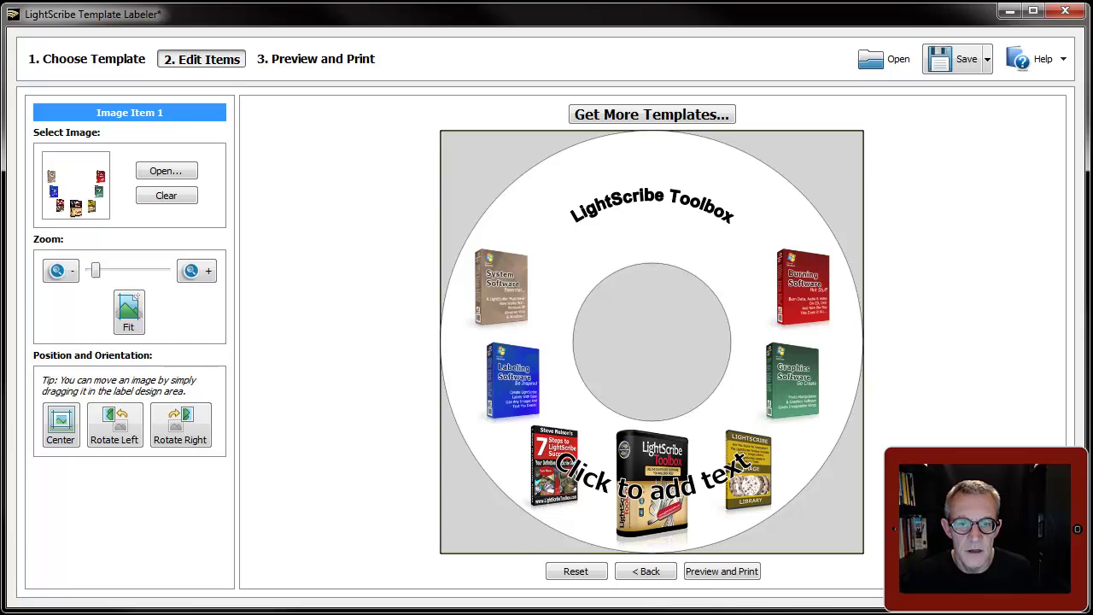
left_click(690, 196)
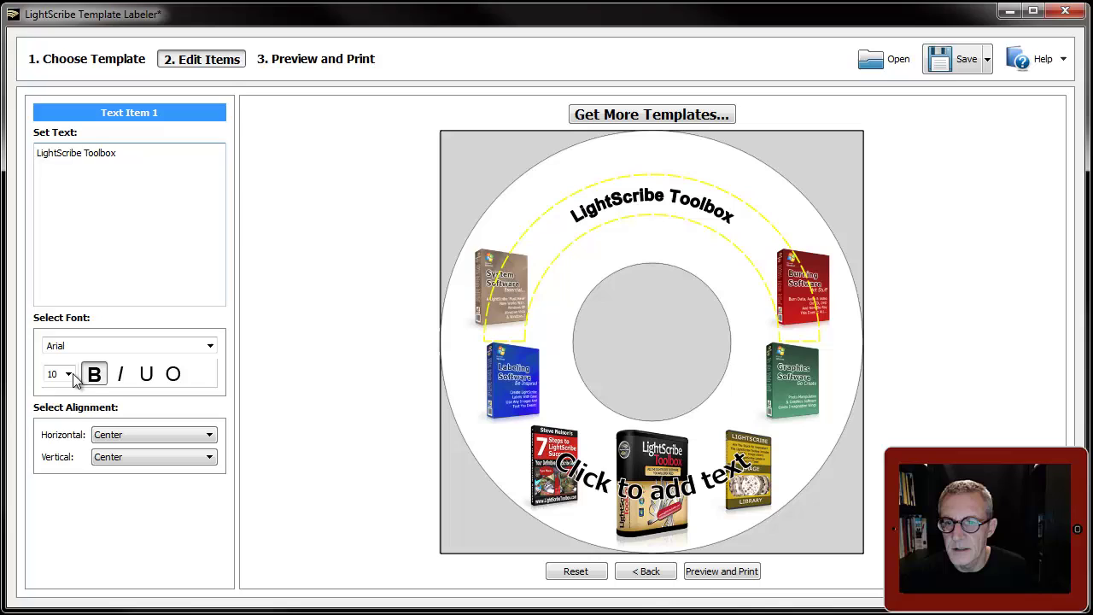
left_click(69, 374)
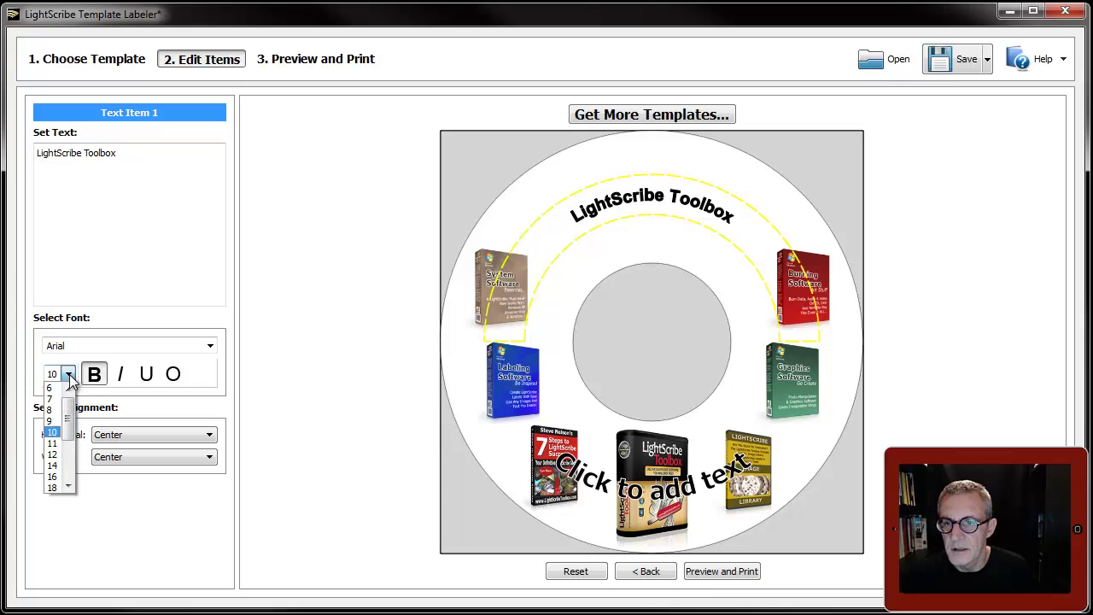
left_click(52, 465)
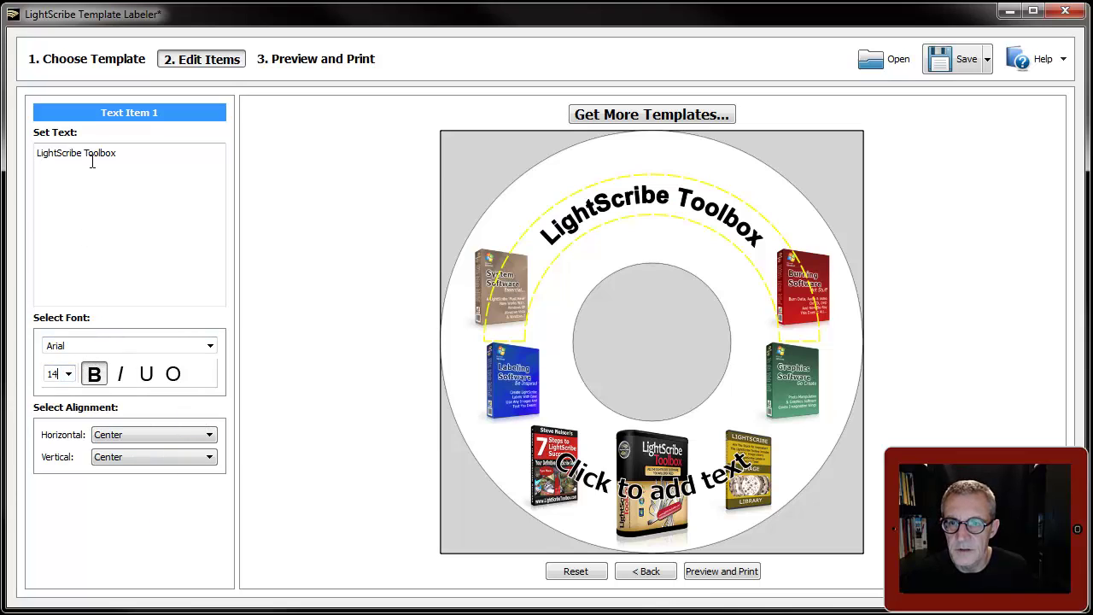
Align the title text vertically to Top and open the print preview.
left_click(209, 457)
left_click(189, 473)
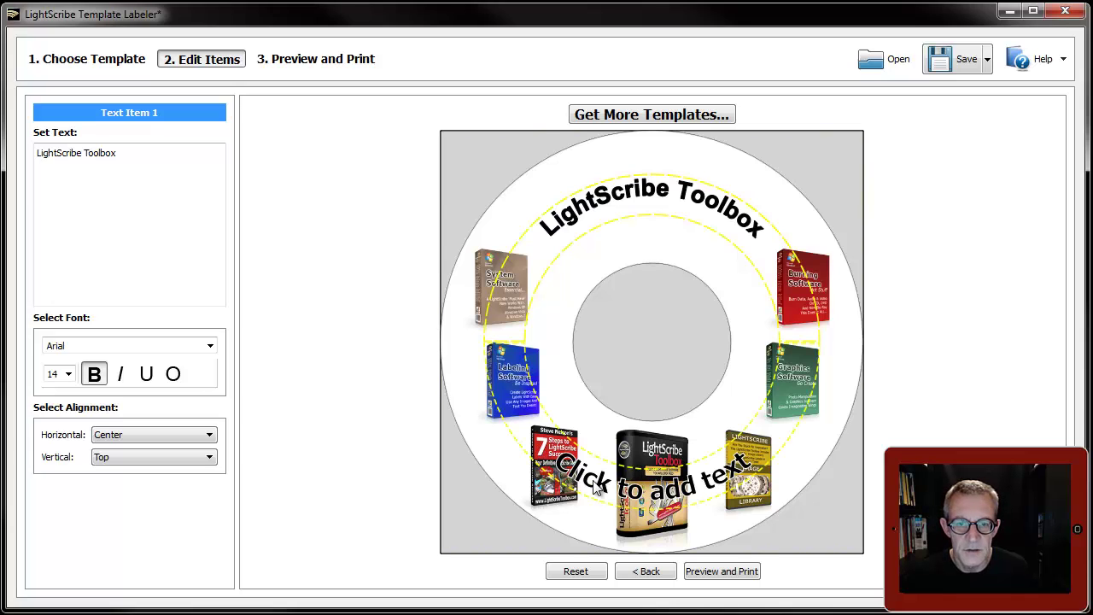
left_click(724, 572)
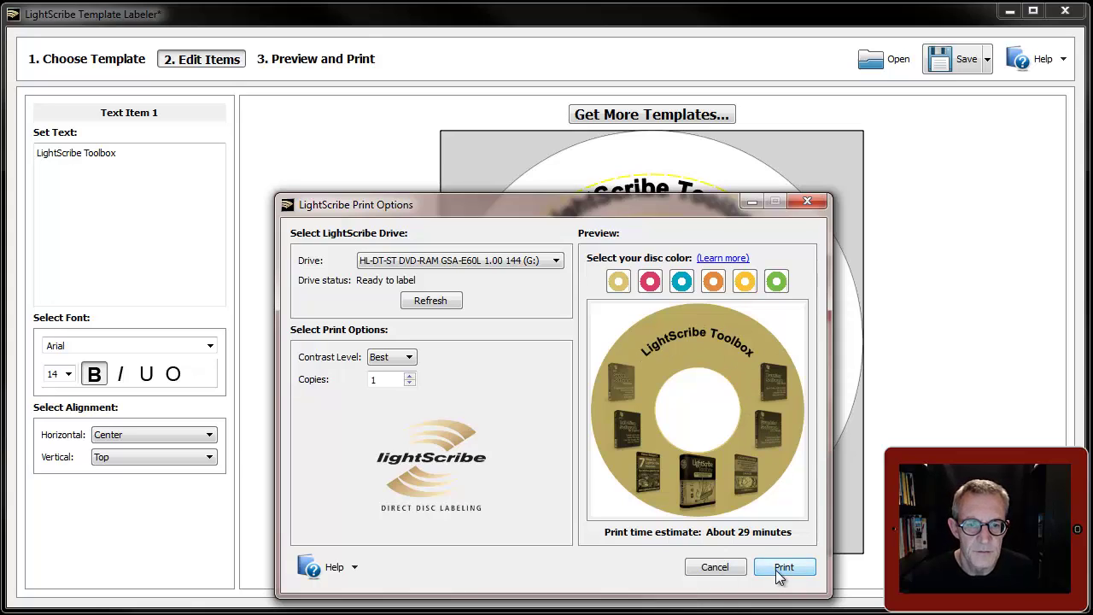
Review the LightScribe Toolbox label preview, then cancel the print options.
left_click(732, 574)
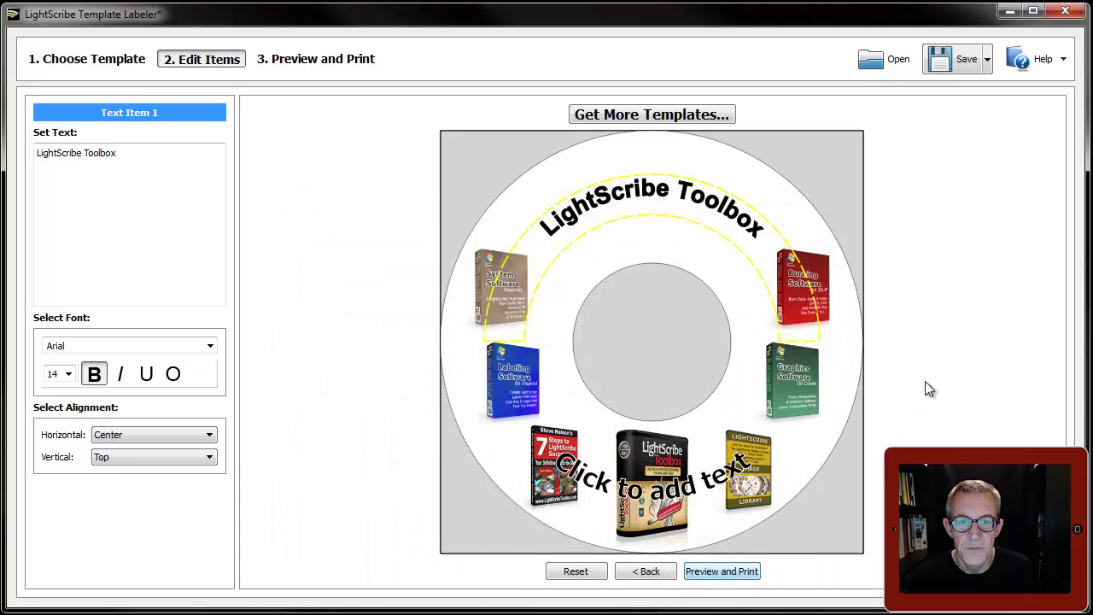